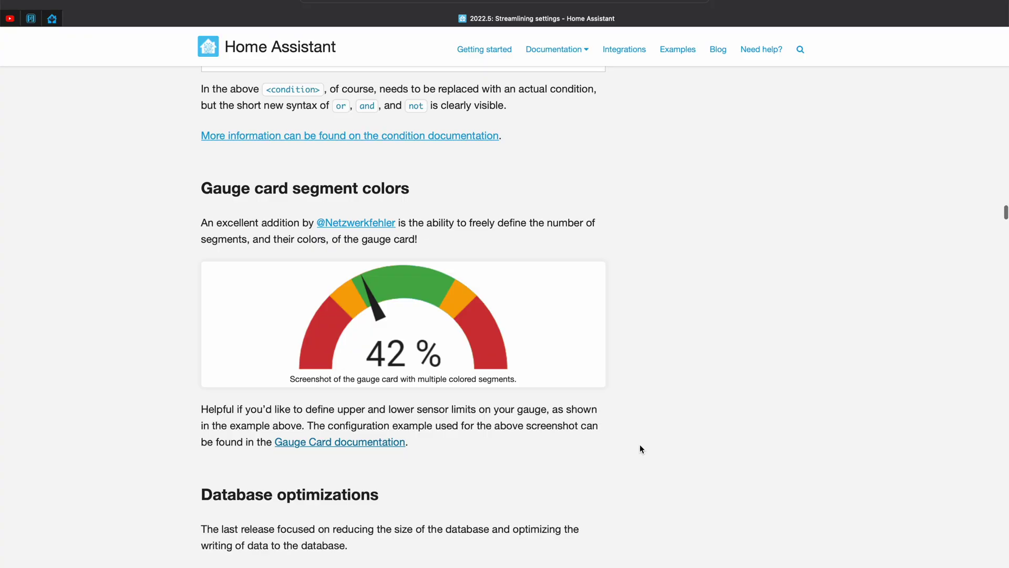
pyautogui.scroll(-2, 639, 443)
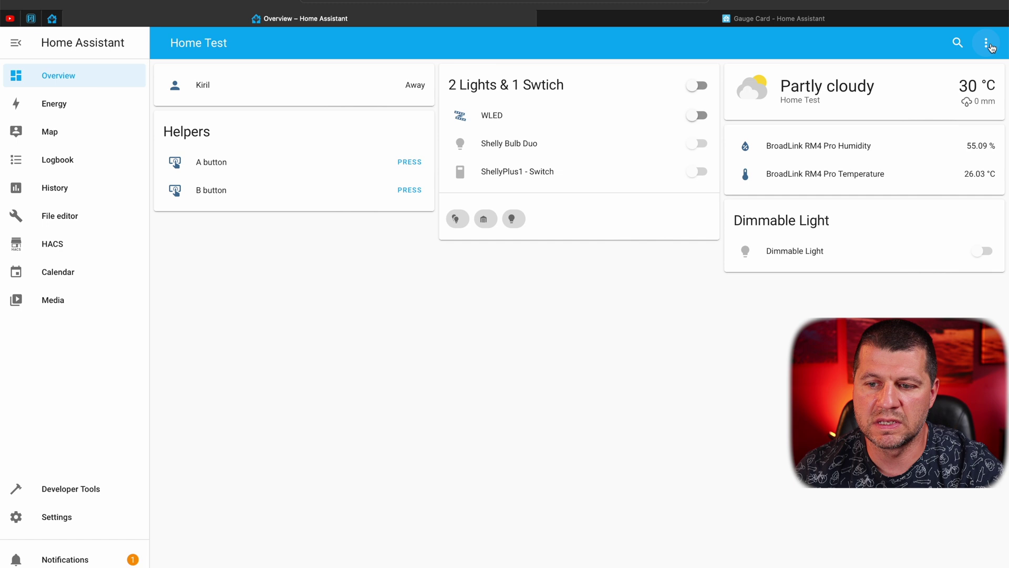
# Put the Home Test dashboard in edit mode and add a Gauge card to the Home view
pyautogui.click(986, 43)
pyautogui.click(956, 75)
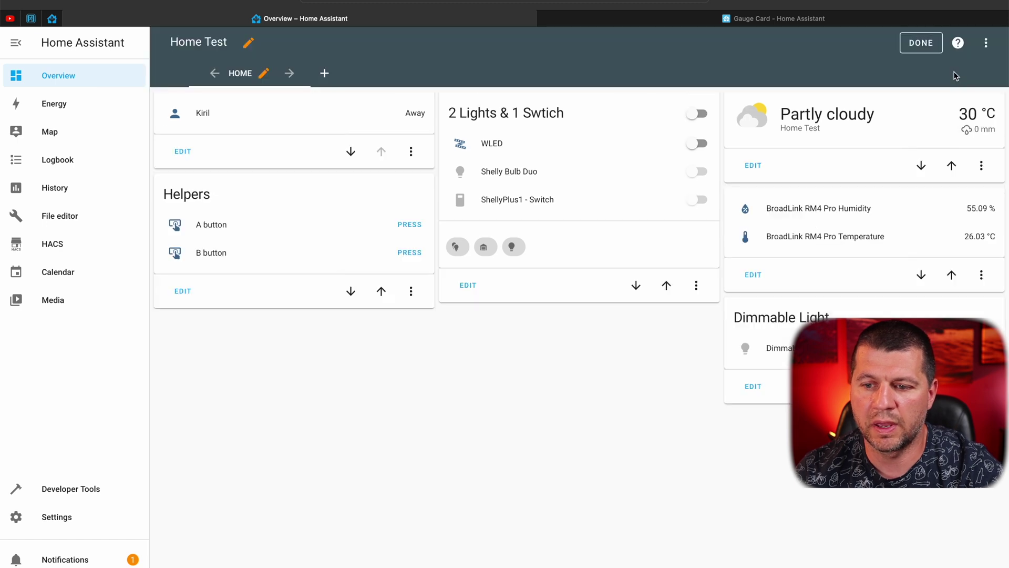
pyautogui.click(975, 430)
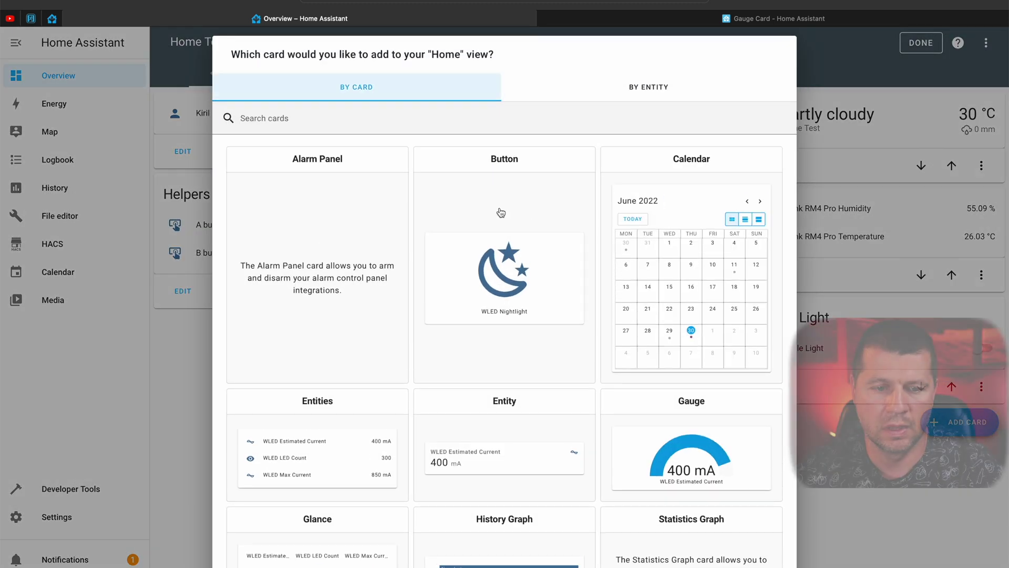
pyautogui.click(405, 121)
pyautogui.write('gauge')
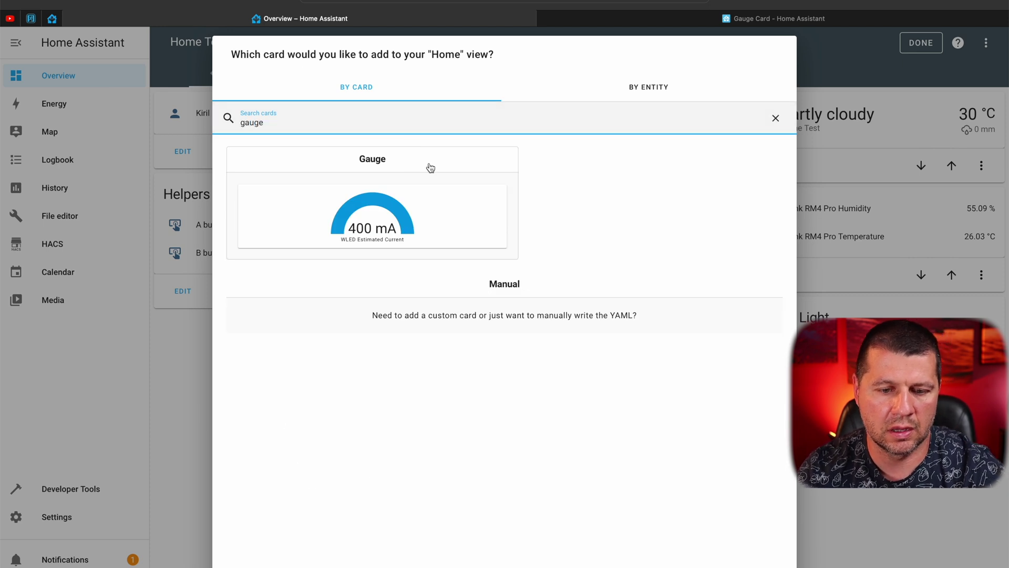
pyautogui.click(353, 212)
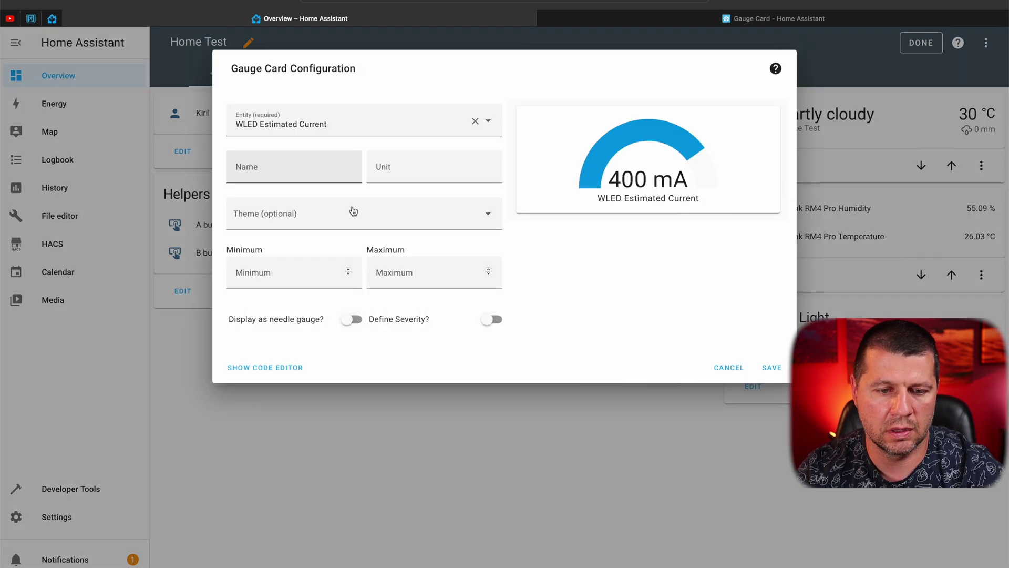
# Set the gauge card's entity to BroadLink RM4 Pro Humidity and name it Humidity
pyautogui.click(375, 122)
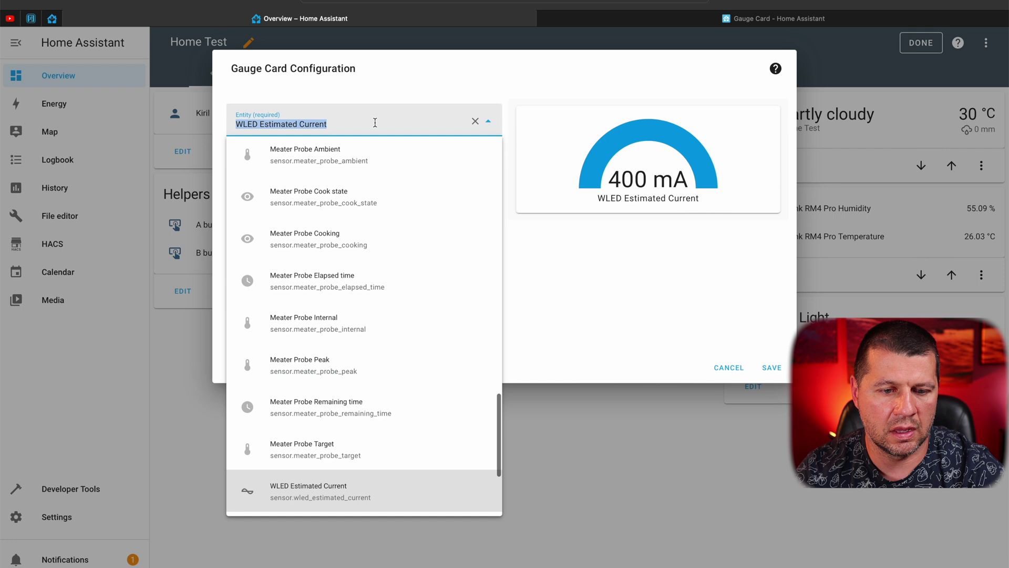
pyautogui.write('hu')
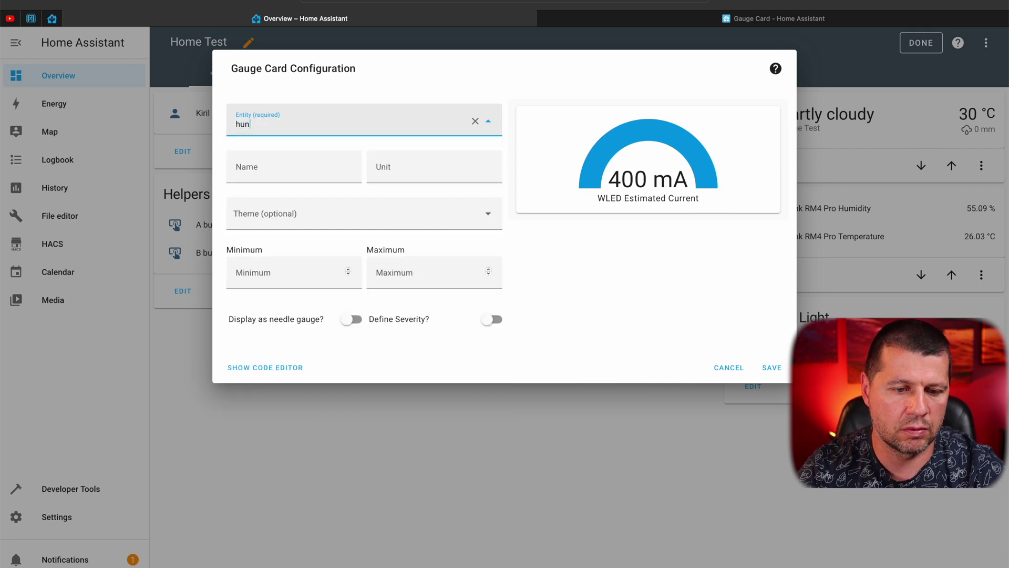
pyautogui.click(339, 171)
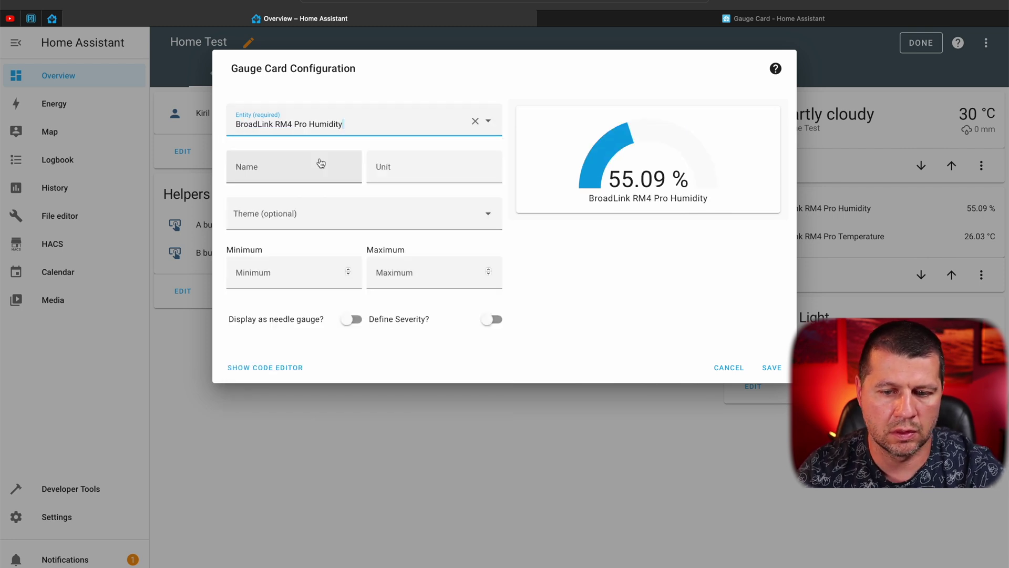
pyautogui.click(275, 165)
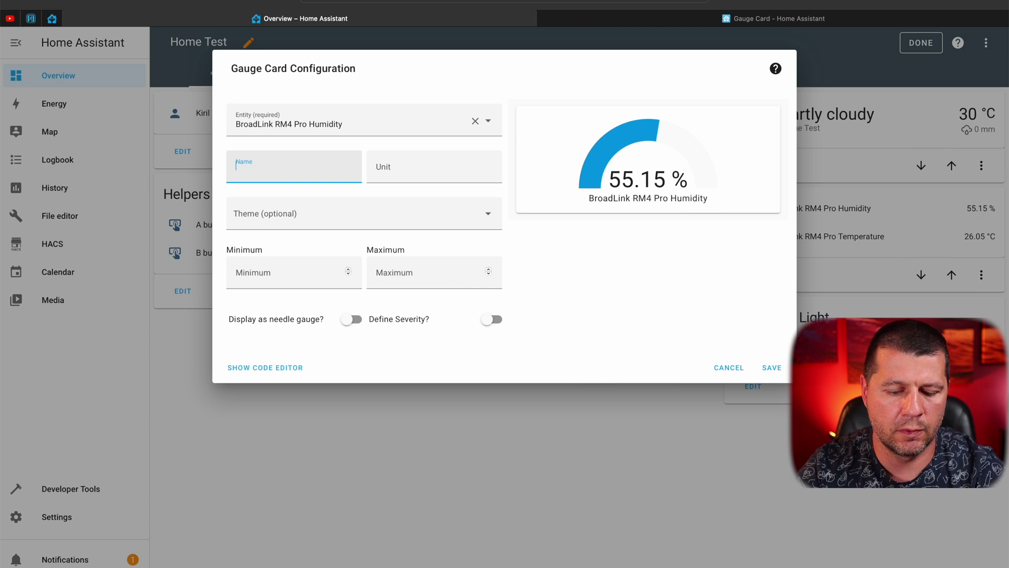
pyautogui.write('Humidity')
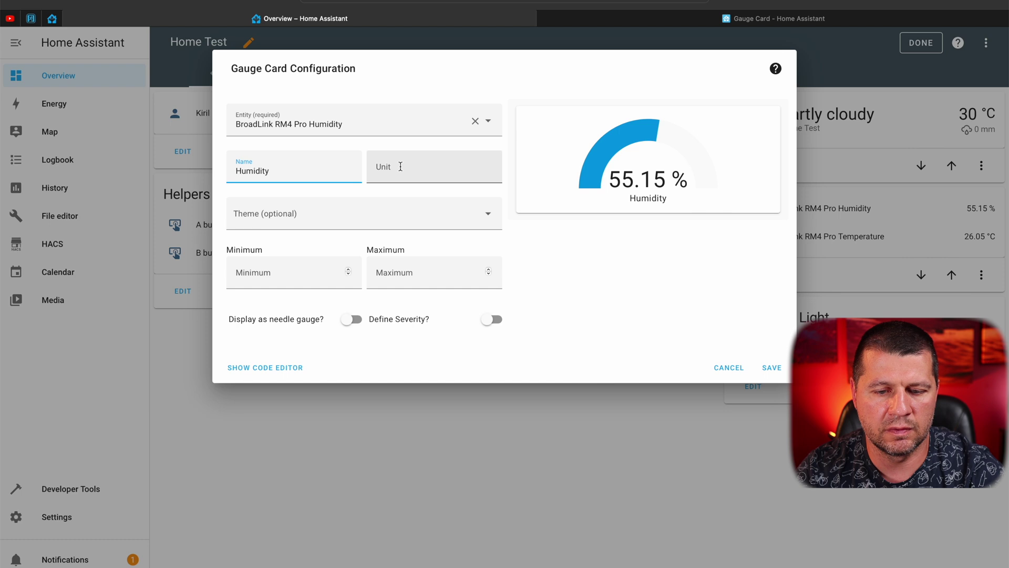
# Set the gauge range to minimum 1 and maximum 100, and enable needle display and severity
pyautogui.click(305, 270)
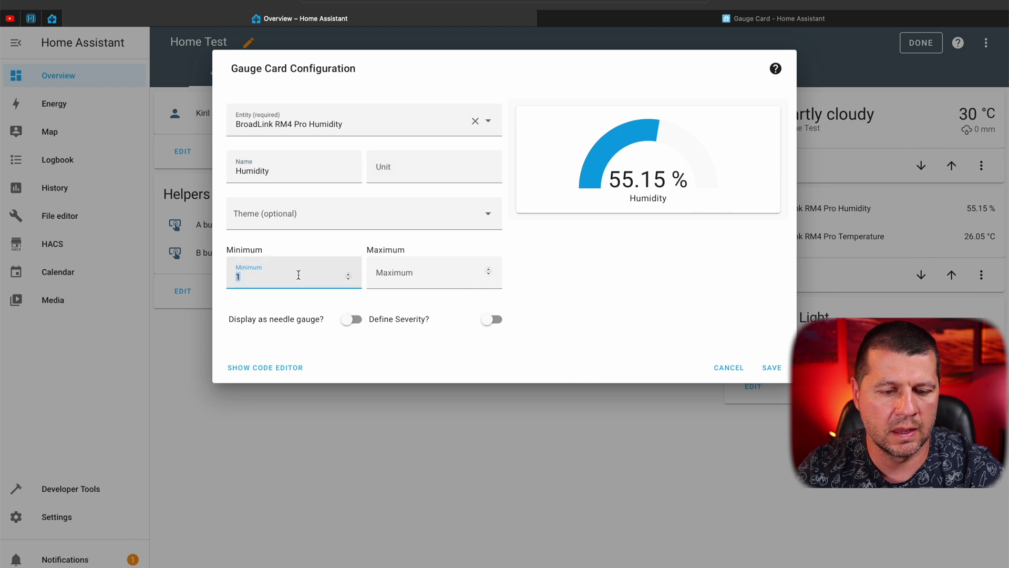
pyautogui.click(409, 276)
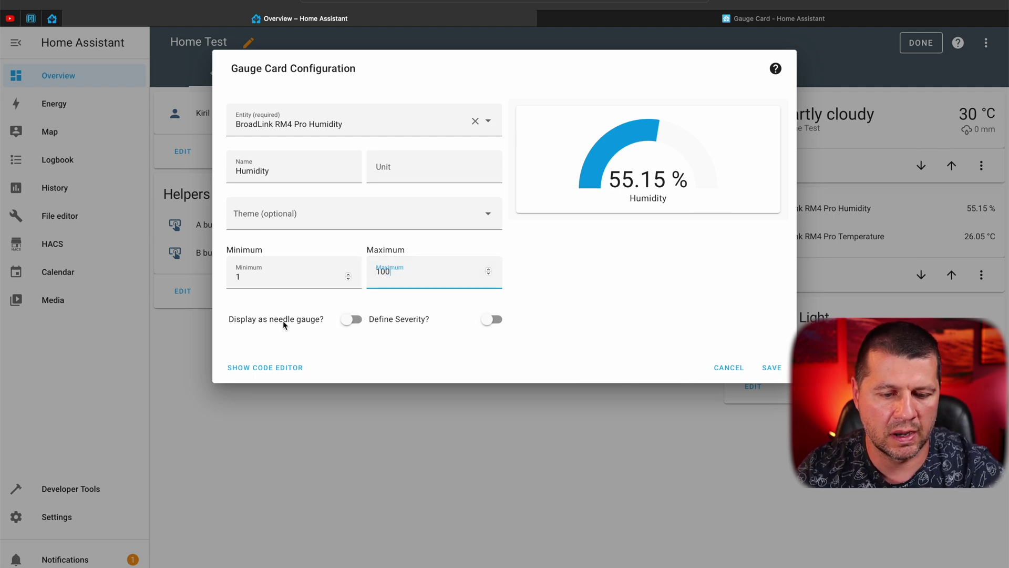
pyautogui.click(349, 320)
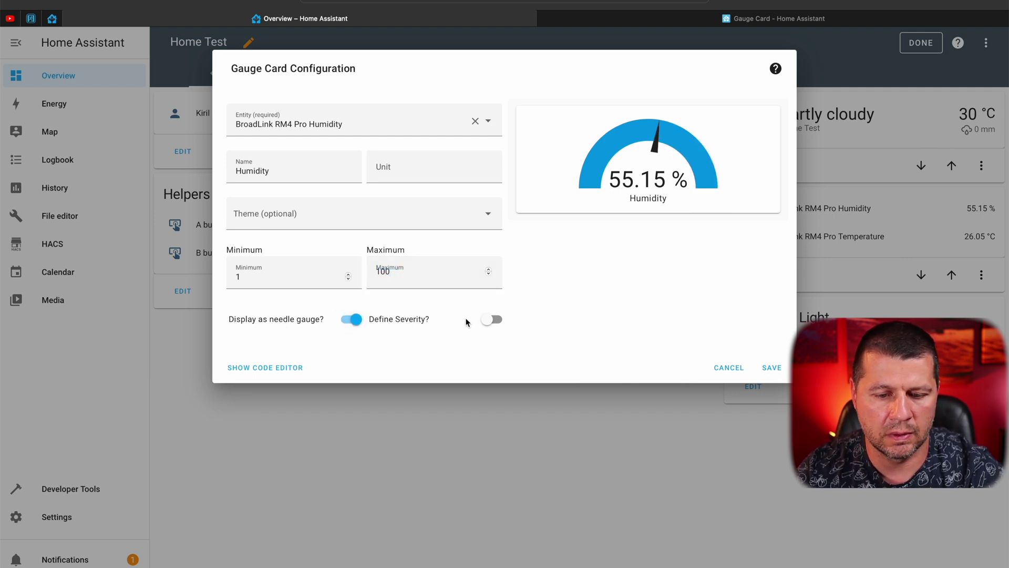
pyautogui.click(496, 320)
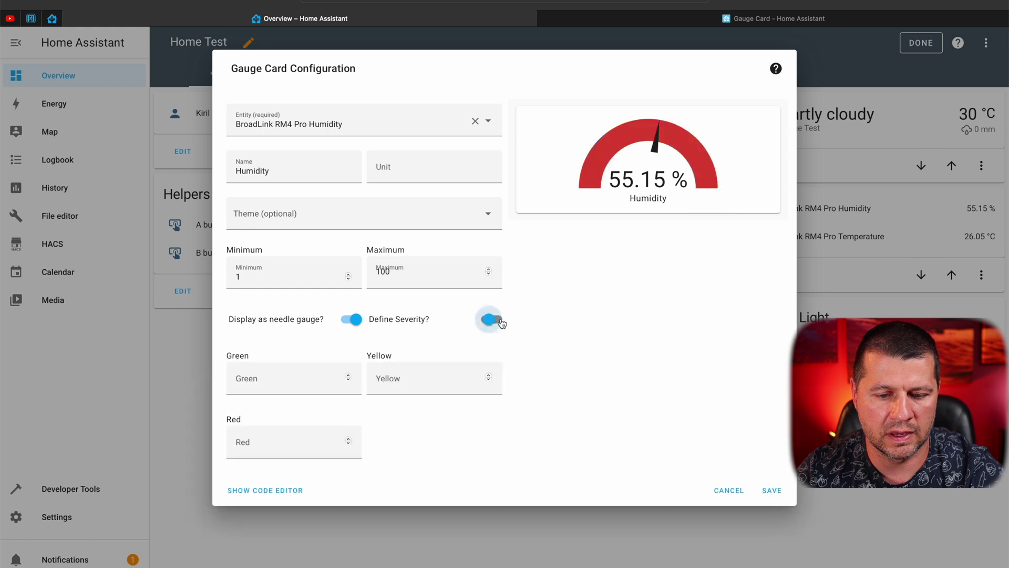
# Show the card's YAML code and copy the segments block from the kitchen humidity example in the Gauge Card documentation
pyautogui.click(275, 490)
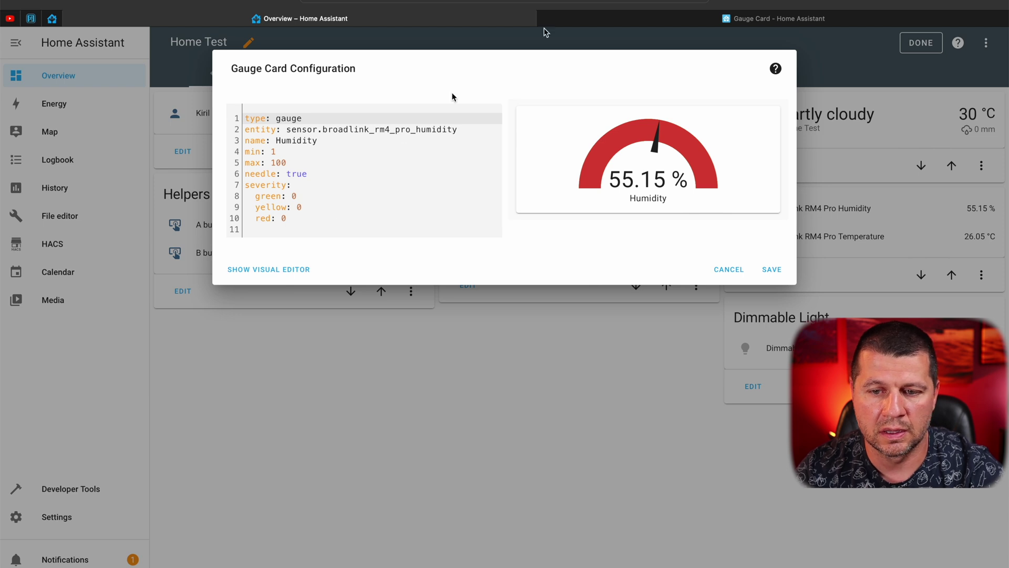
pyautogui.click(633, 19)
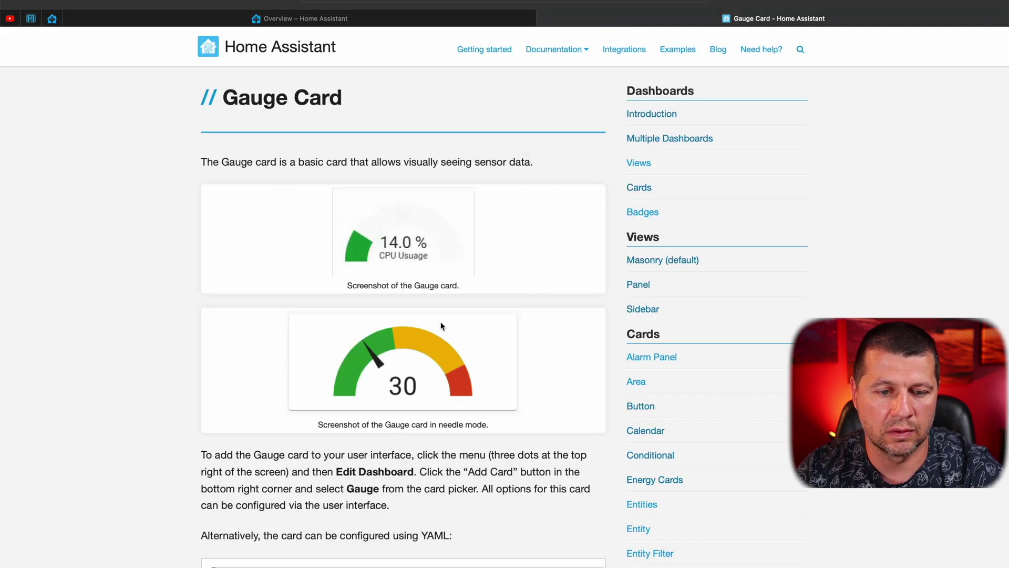
pyautogui.scroll(-20, 349, 293)
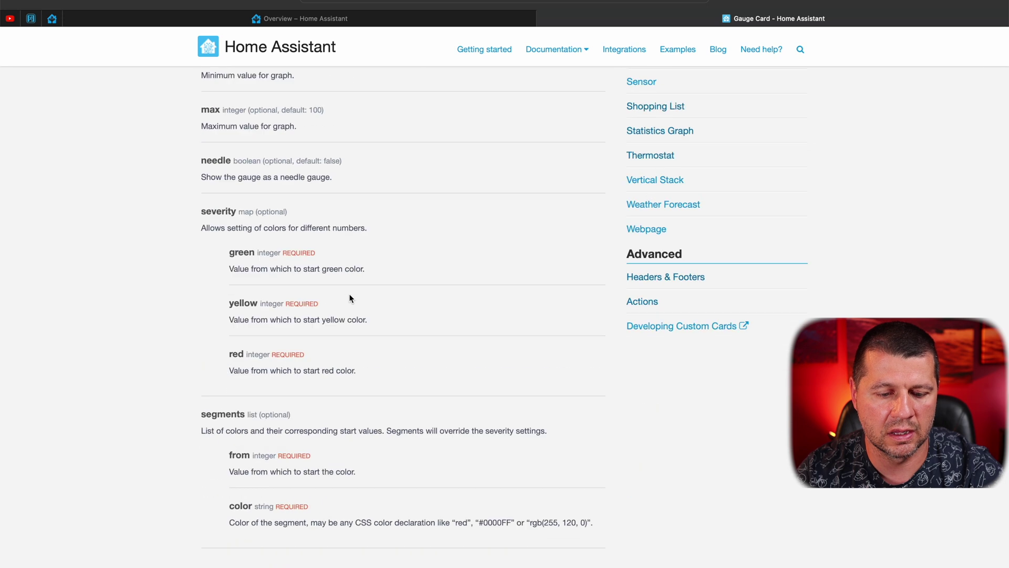
pyautogui.scroll(2, 349, 298)
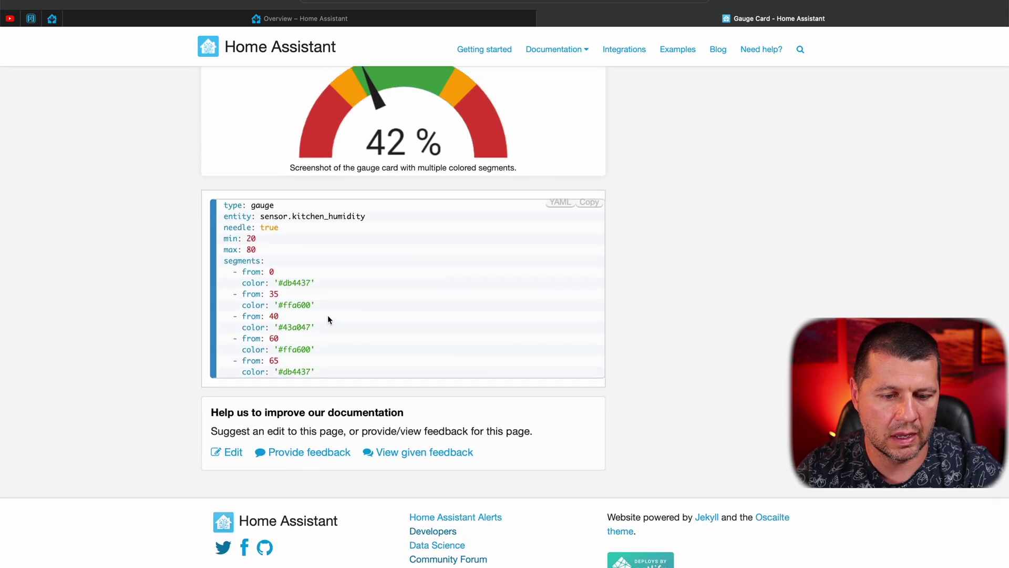
pyautogui.moveTo(342, 374); pyautogui.dragTo(211, 260)
pyautogui.hotkey('ctrl', 'c')
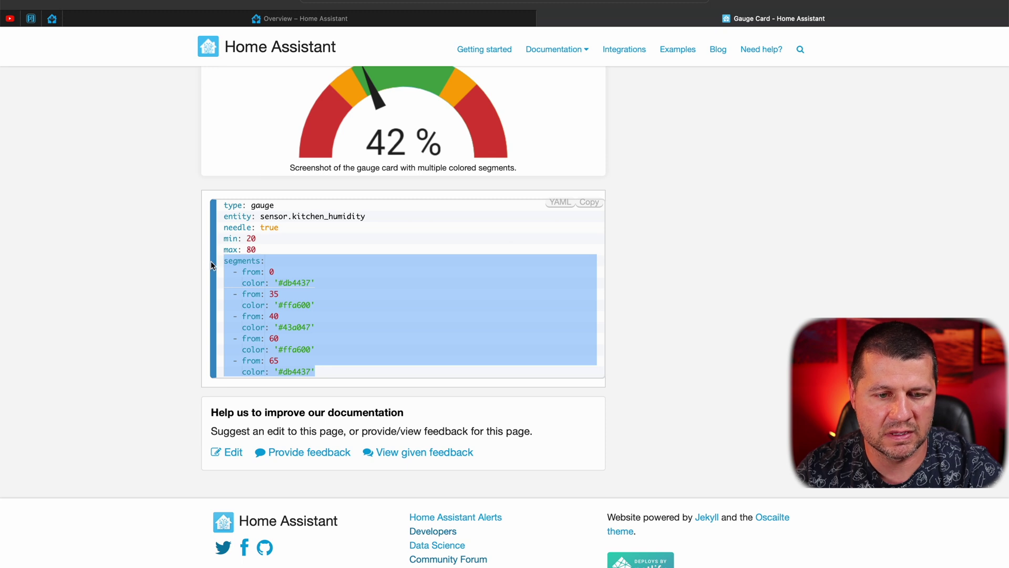
# Replace the severity block in the gauge card's YAML with the copied segments block
pyautogui.click(286, 19)
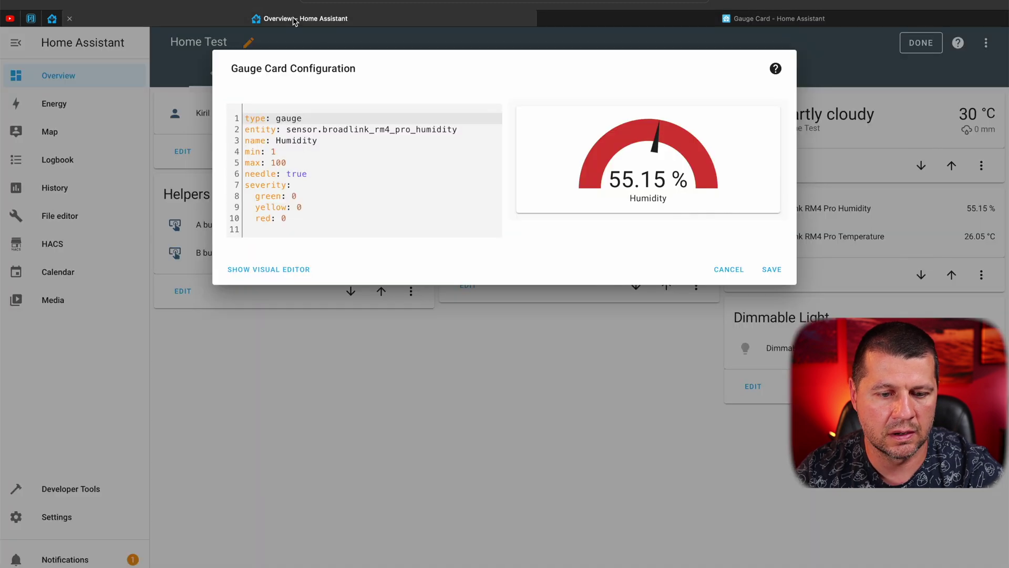
pyautogui.moveTo(311, 230); pyautogui.dragTo(232, 187)
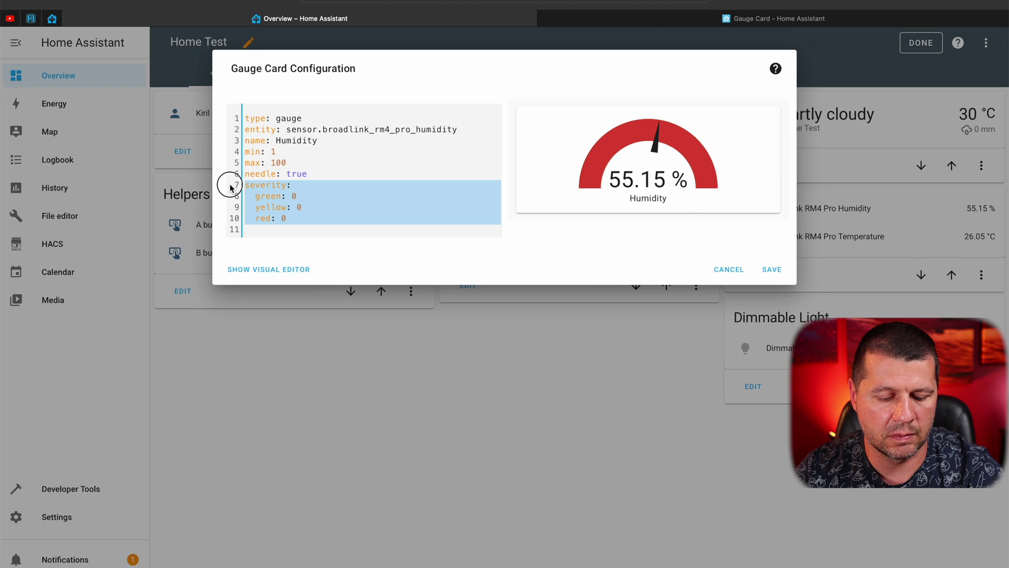
pyautogui.hotkey('ctrl', 'v')
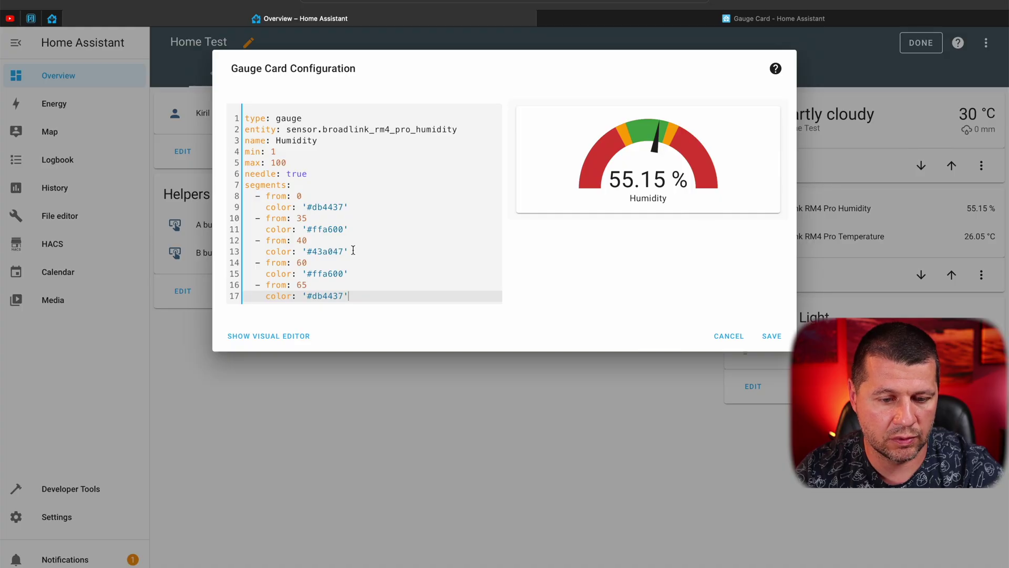
# Add the line "label: normal" to the gauge segment that starts from 40
pyautogui.click(351, 251)
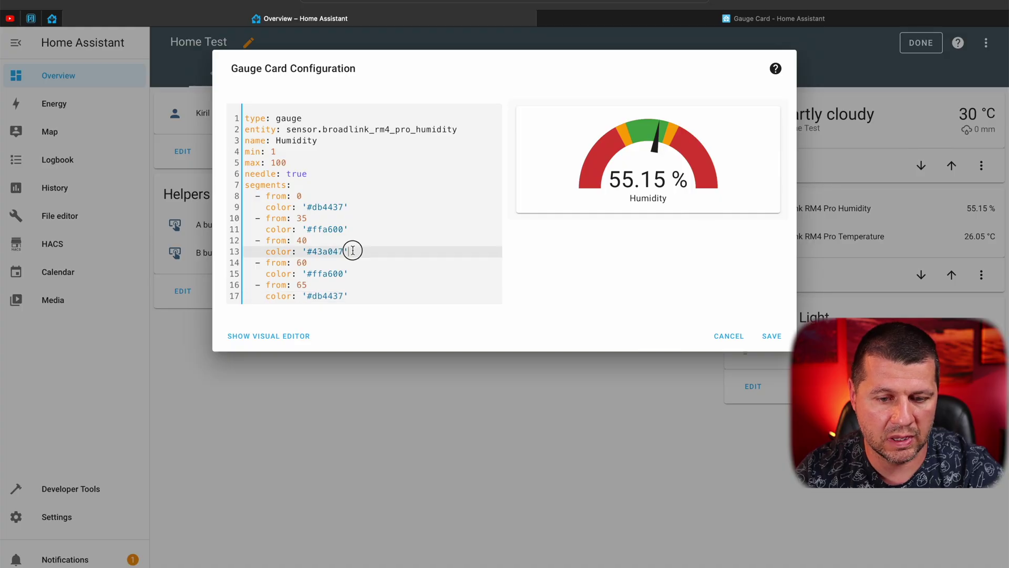
pyautogui.press('Return')
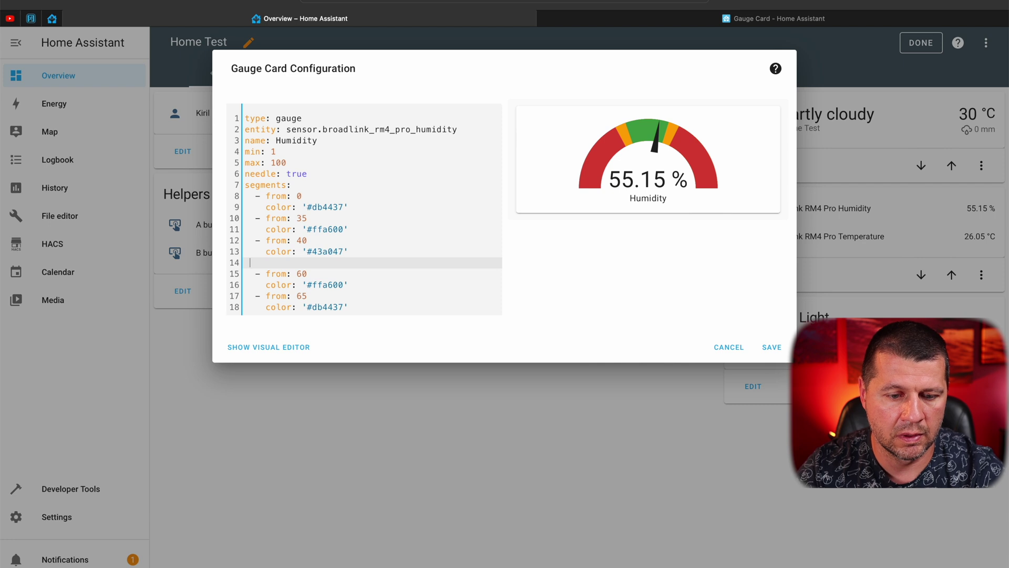
pyautogui.write('la')
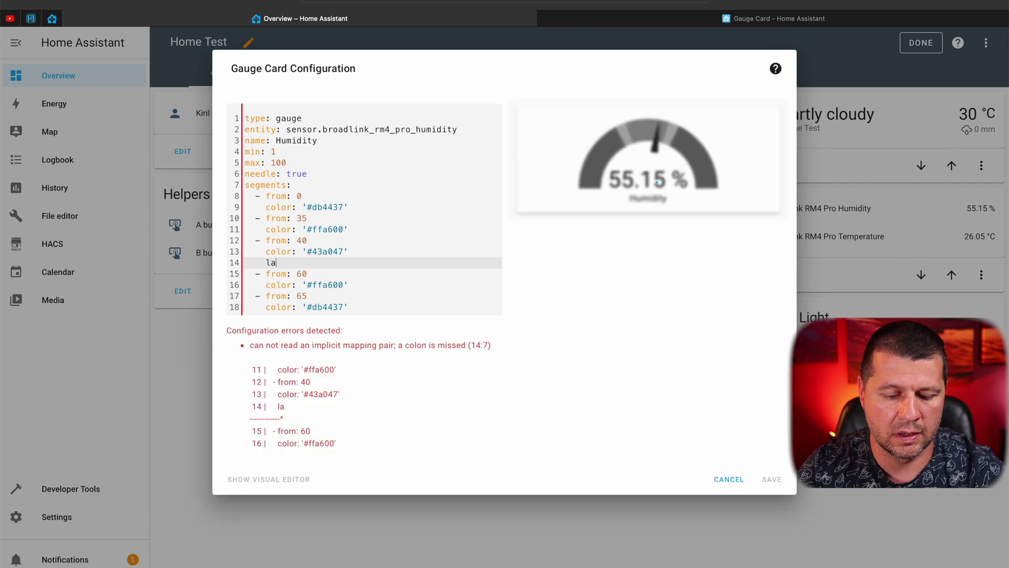
pyautogui.write('bel:')
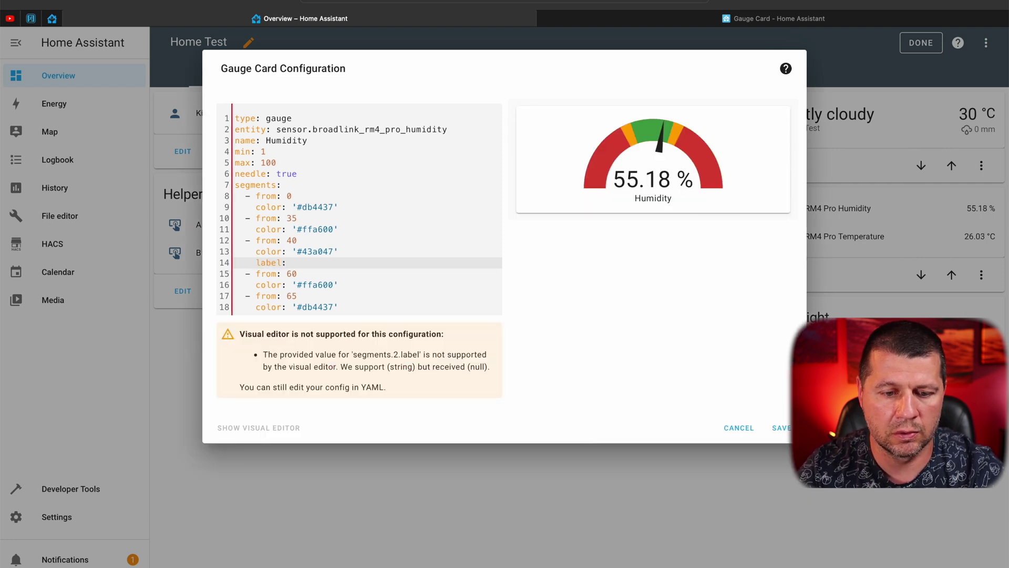
pyautogui.write(' nom')
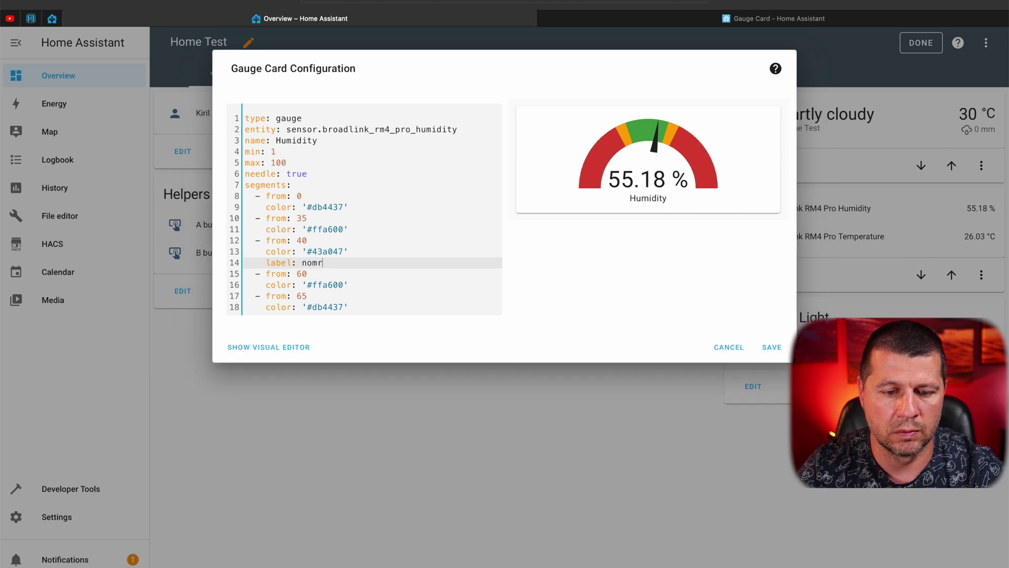
# Copy the label line into the segment that starts from 60 and change its value to "warning"
pyautogui.moveTo(335, 262); pyautogui.dragTo(227, 260)
pyautogui.hotkey('ctrl', 'c')
pyautogui.click(355, 284)
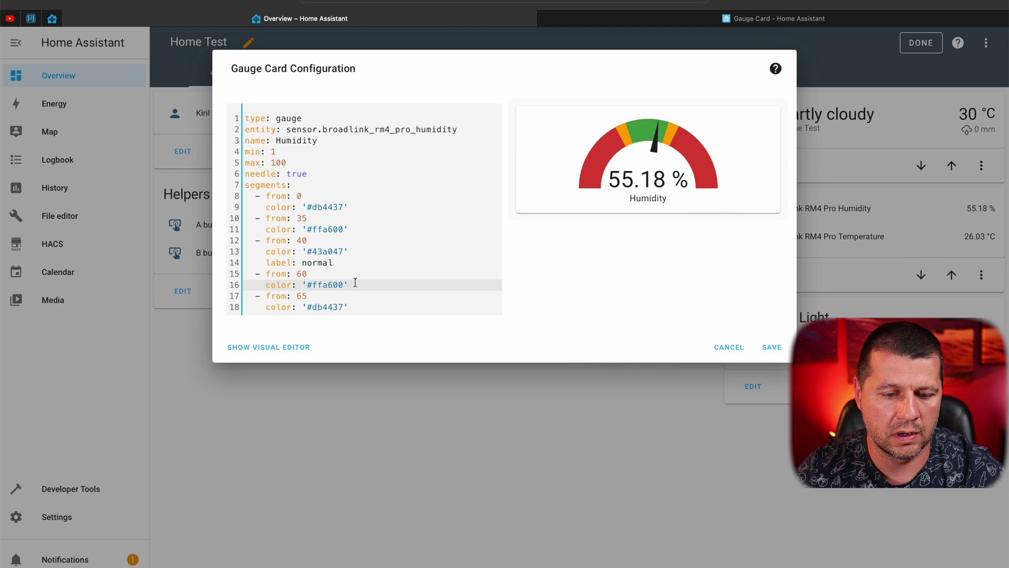
pyautogui.press('Return')
pyautogui.hotkey('ctrl', 'v')
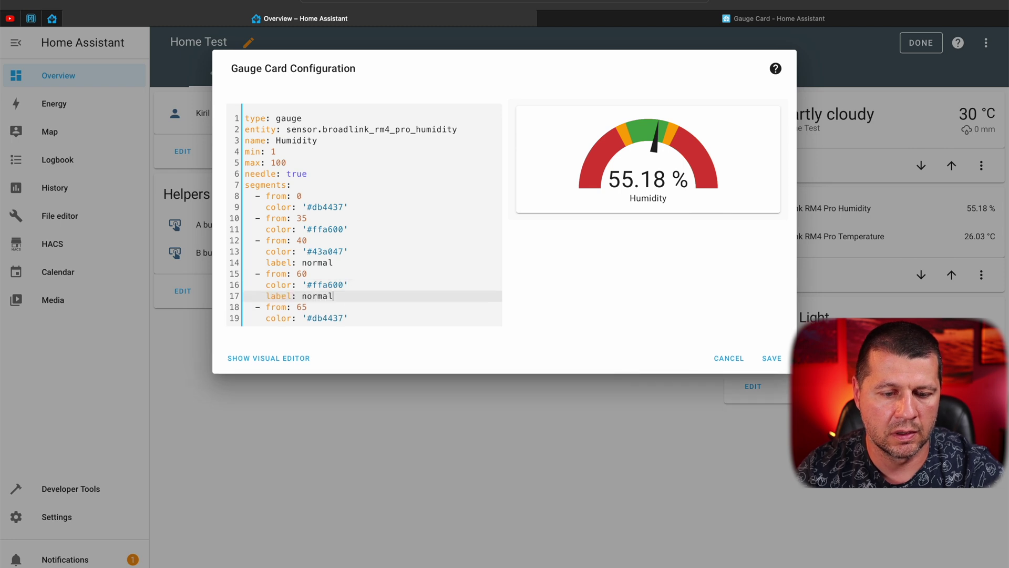
pyautogui.doubleClick(324, 296)
pyautogui.write('warning')
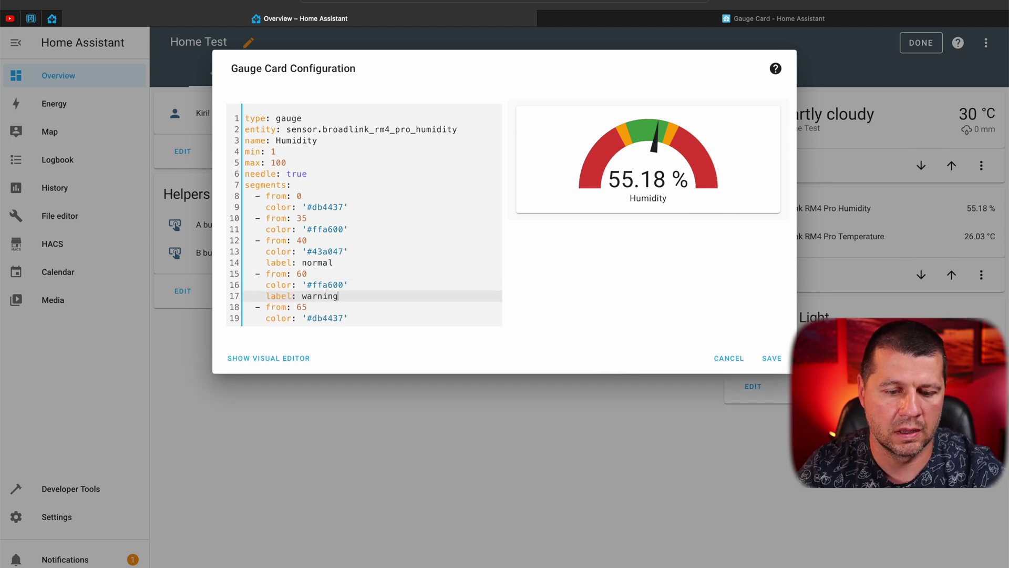
# Add the label "too high" to the segment that starts from 65 and save the gauge card
pyautogui.click(358, 315)
pyautogui.press('Return')
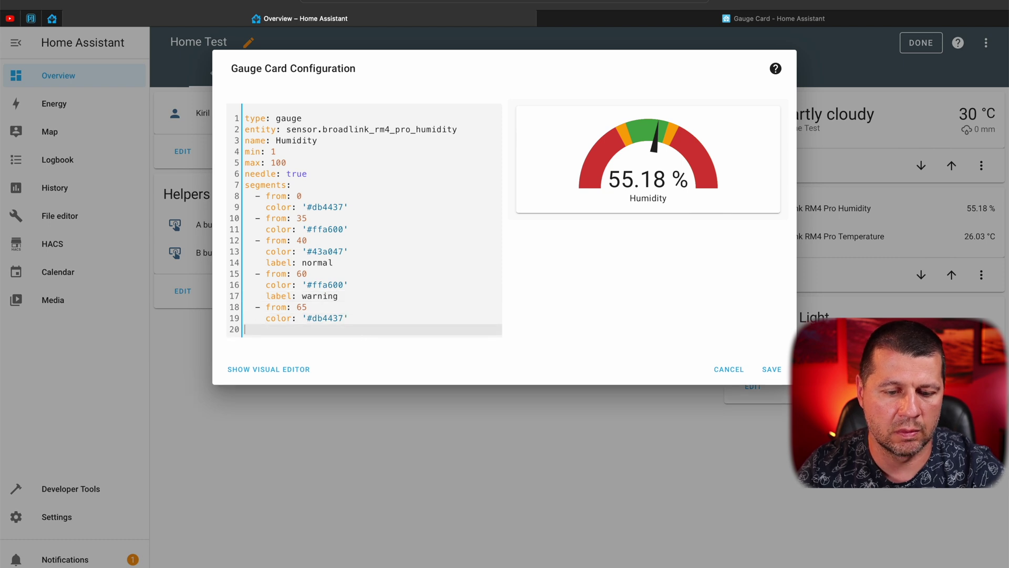
pyautogui.hotkey('ctrl', 'v')
pyautogui.doubleClick(339, 330)
pyautogui.write('t')
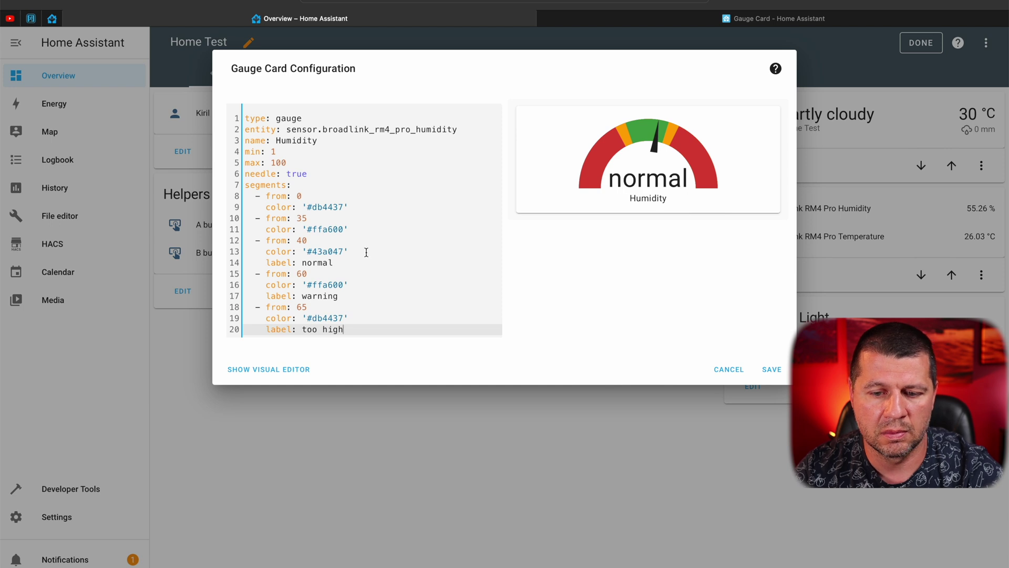
pyautogui.click(773, 370)
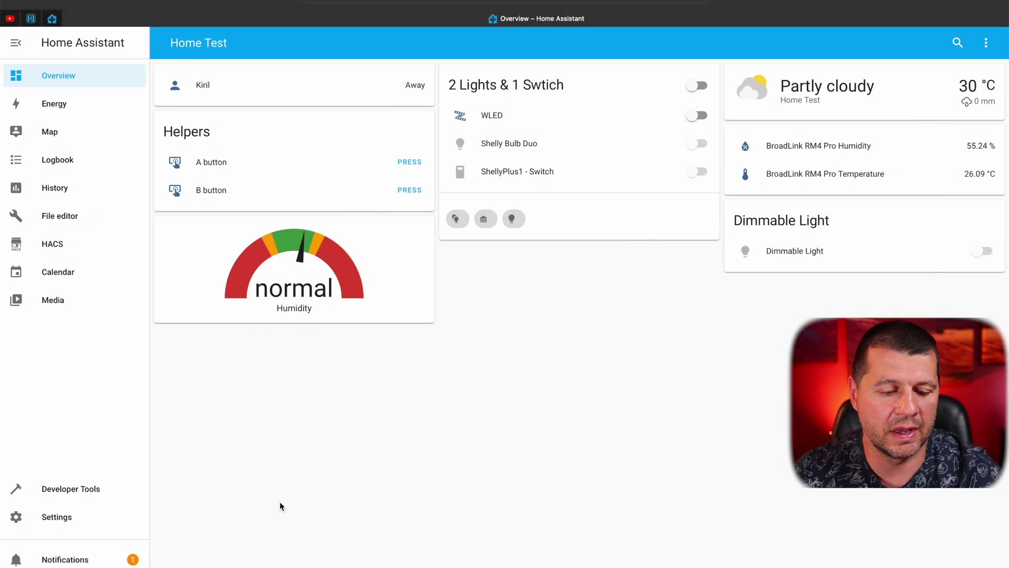
# Open the Developer Tools template editor and enter "mdi:" on line 4
pyautogui.click(93, 492)
pyautogui.click(328, 74)
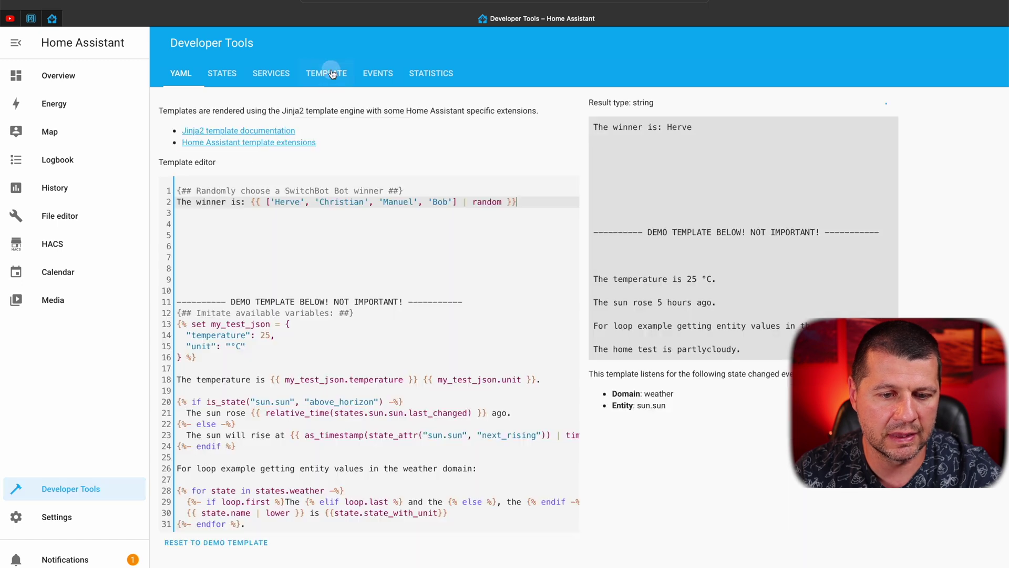
pyautogui.click(198, 227)
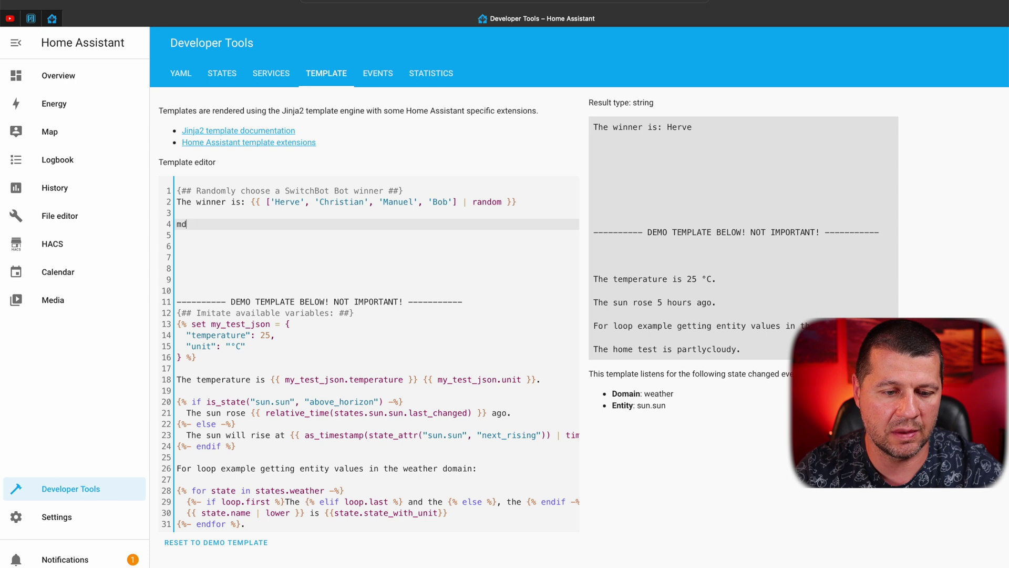
pyautogui.write('mdi:')
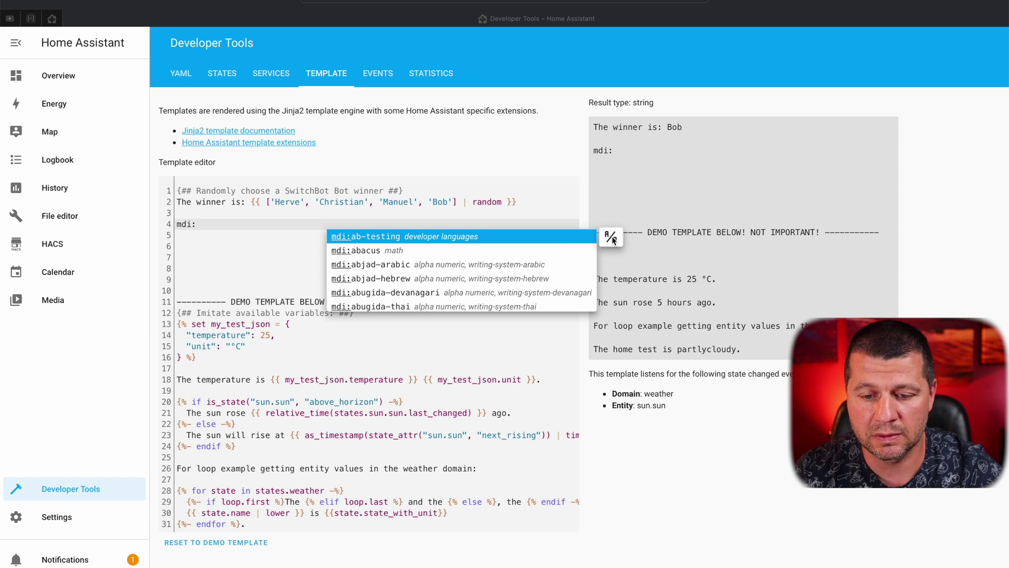
# Extend the icon prefix on line 4 to "mdi:bulb" and browse the suggested light bulb icons
pyautogui.click(206, 225)
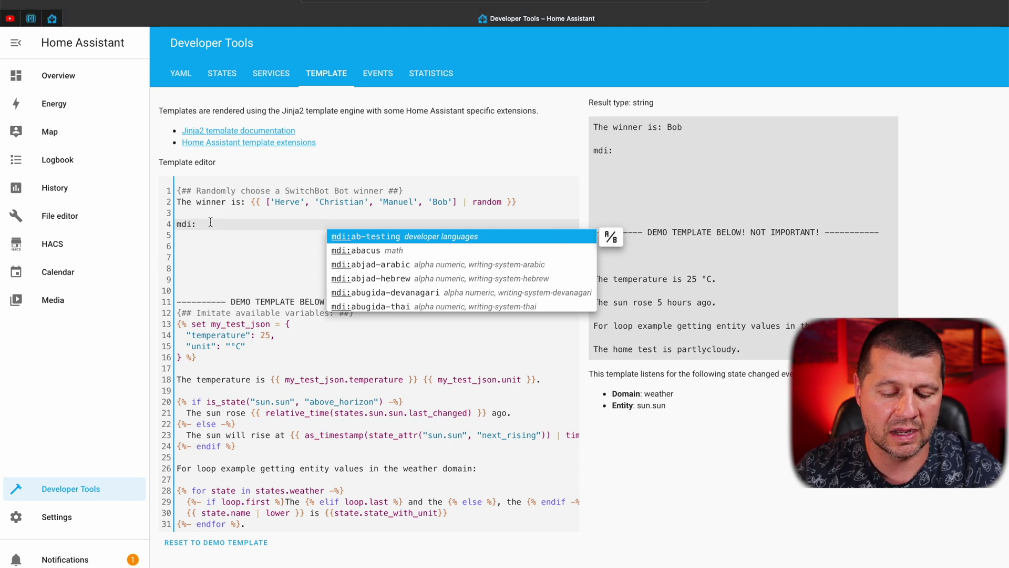
pyautogui.write('bulb')
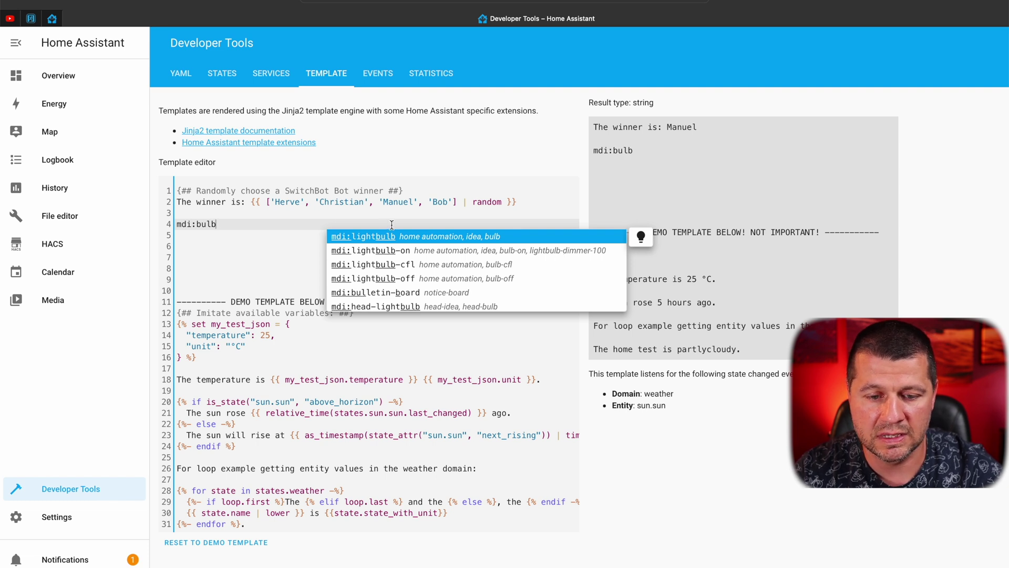
pyautogui.press('Down')
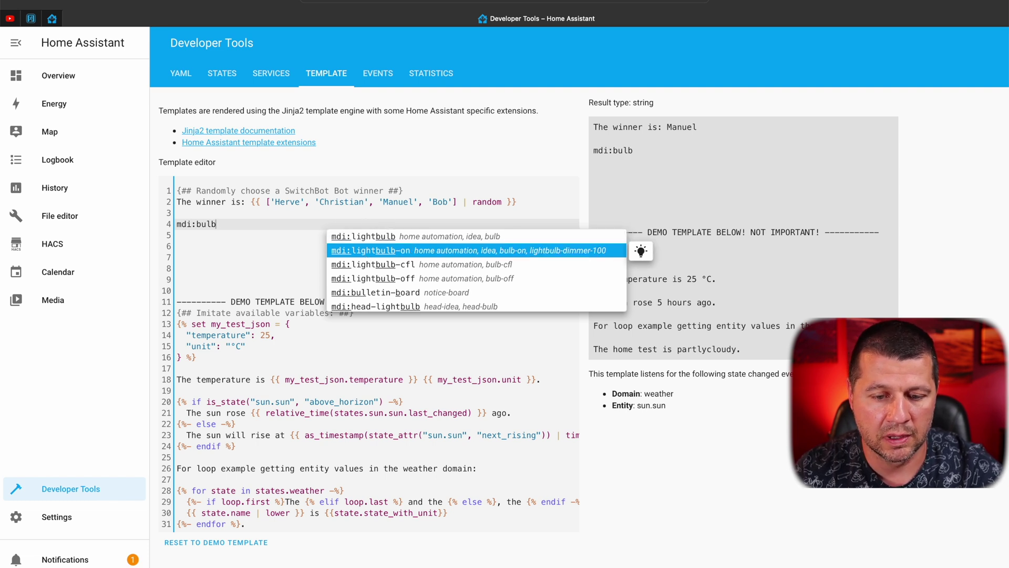
pyautogui.press('Down')
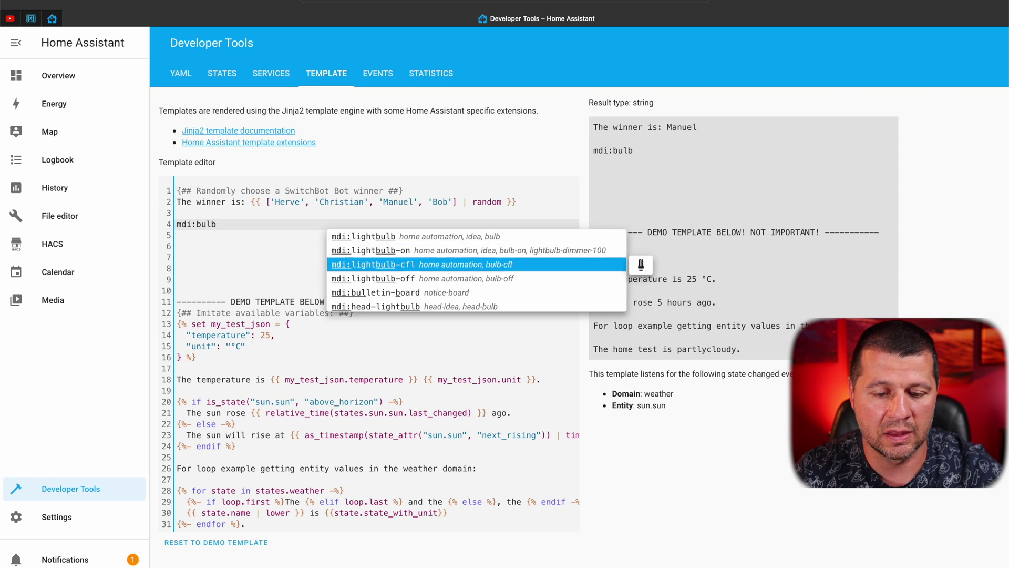
pyautogui.press('Down')
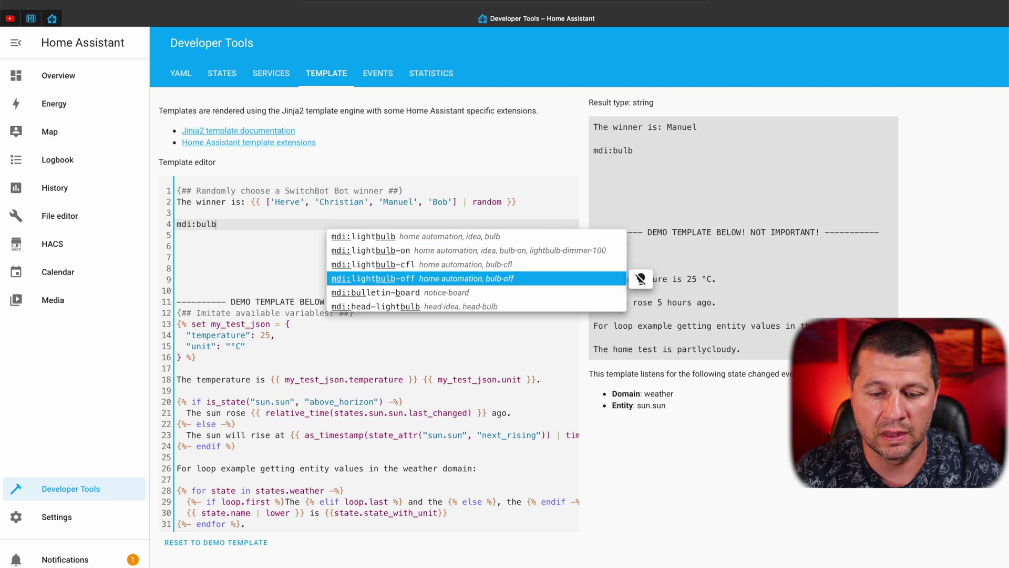
pyautogui.press('Up')
pyautogui.press('Up')
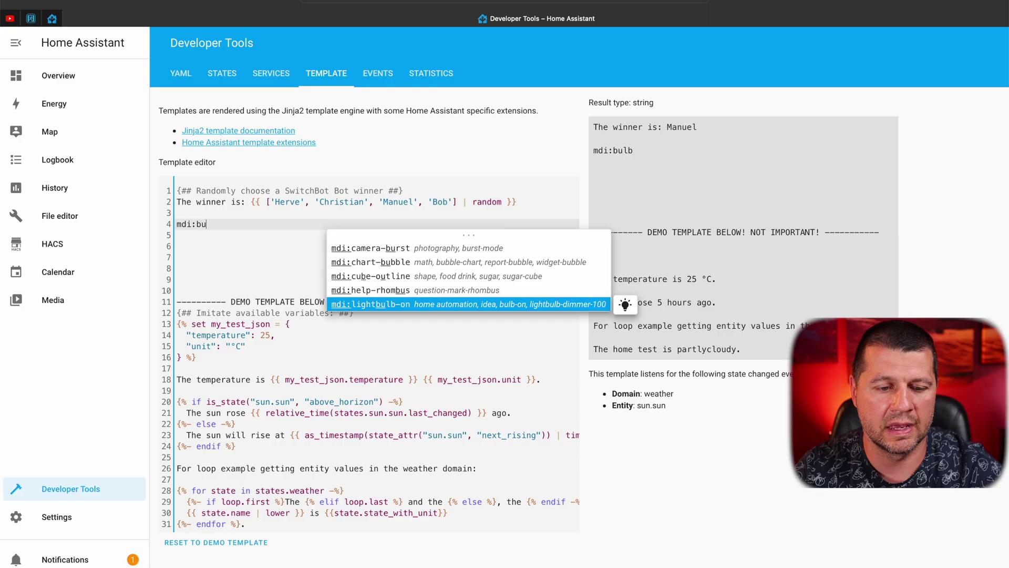
# Replace "bulb" with "switch" in the icon name on line 4 and browse the suggested switch icons
pyautogui.press('BackSpace')
pyautogui.write('switch')
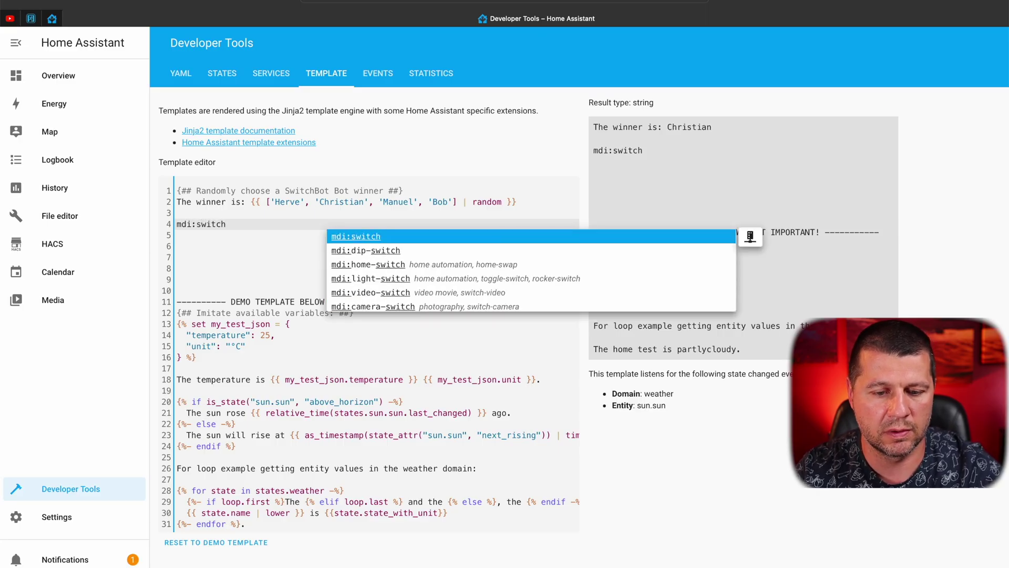
pyautogui.press('Down')
pyautogui.press('Down')
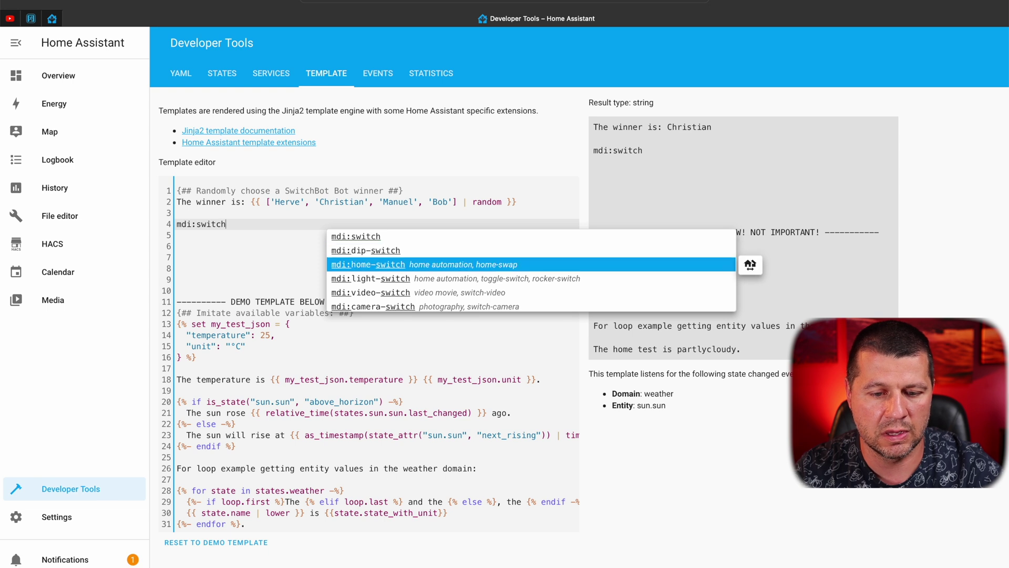
pyautogui.press('Down')
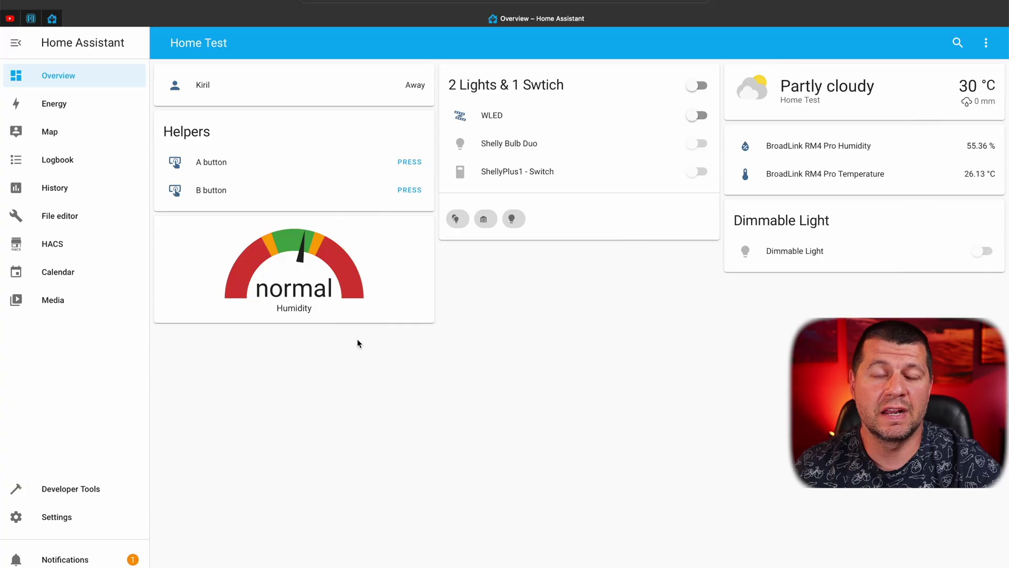
# Open the History page, and open the History page of the Home Assistant instance at 10.0.0.203:8123 in a new tab for comparison
pyautogui.click(58, 189)
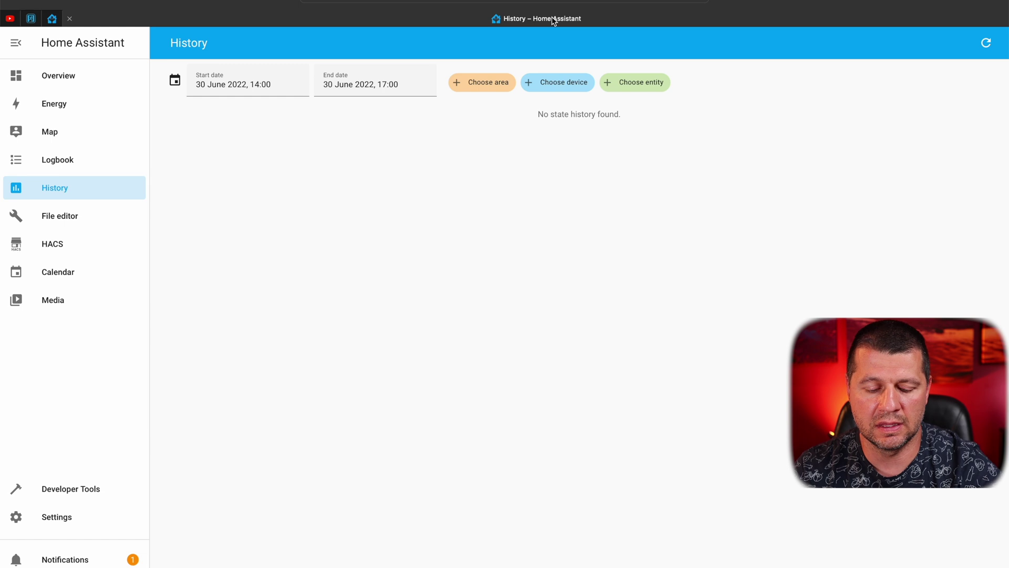
pyautogui.press('super+t')
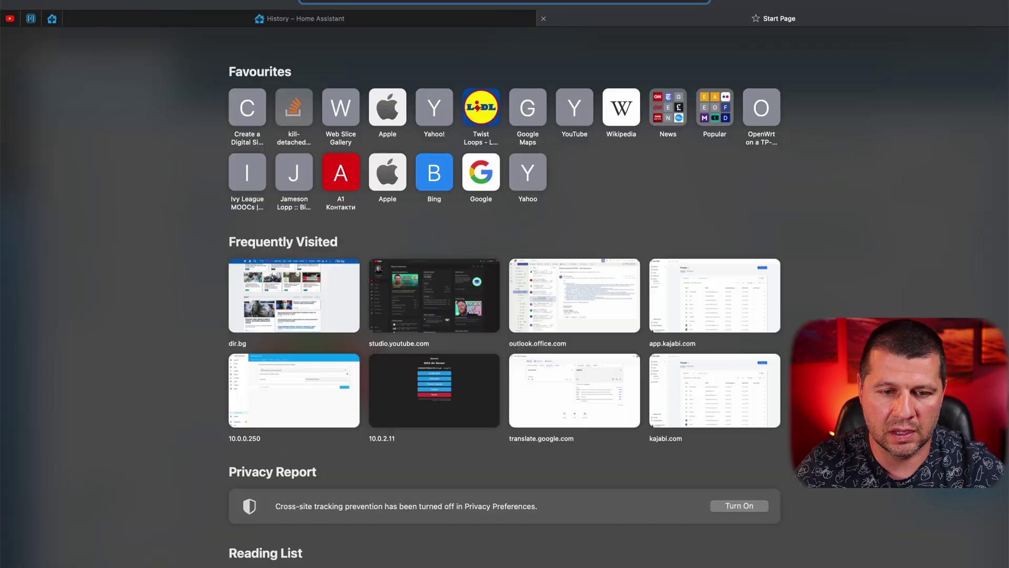
pyautogui.write('10.0.0.10')
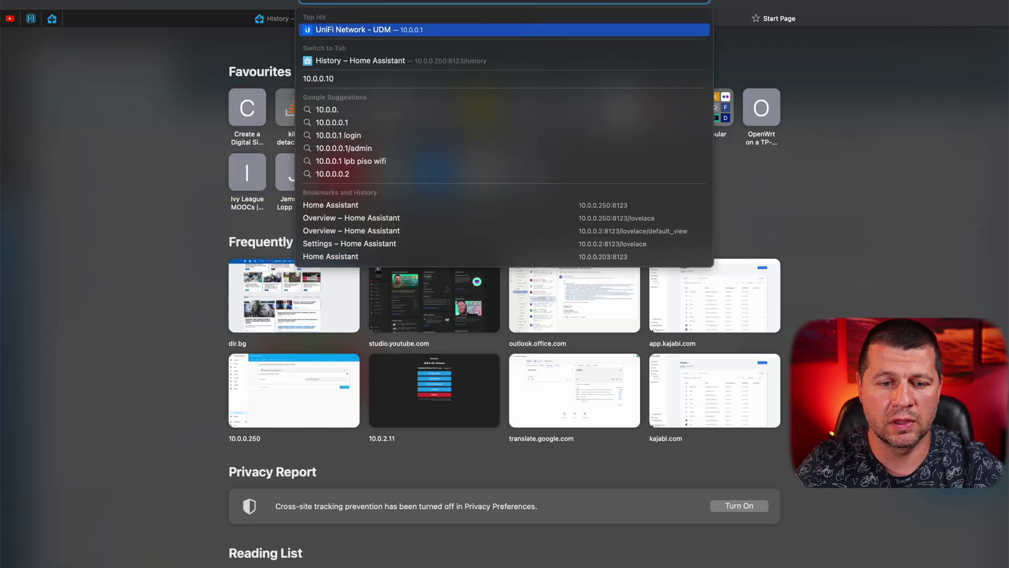
pyautogui.write('203')
pyautogui.press('Return')
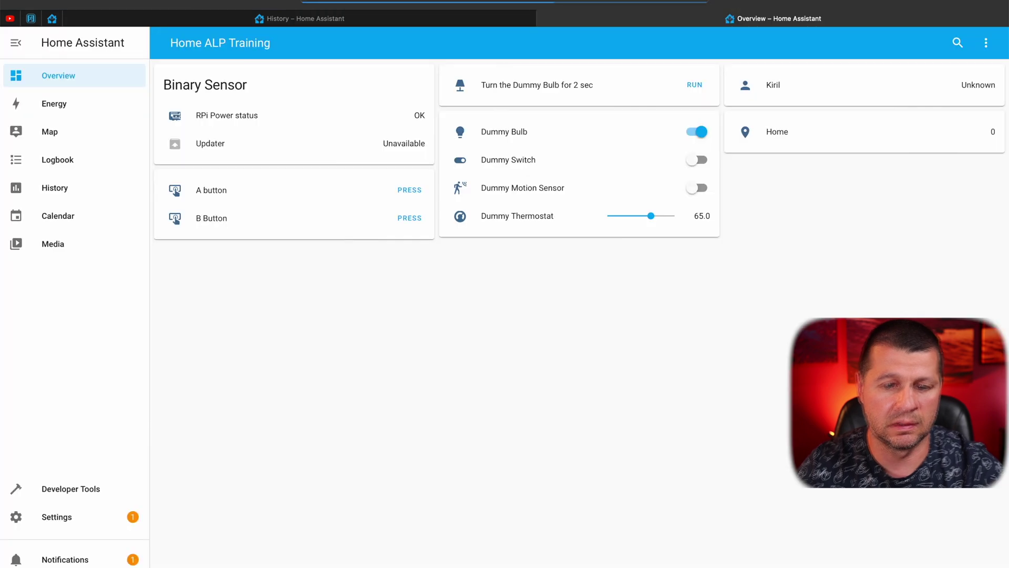
pyautogui.click(60, 194)
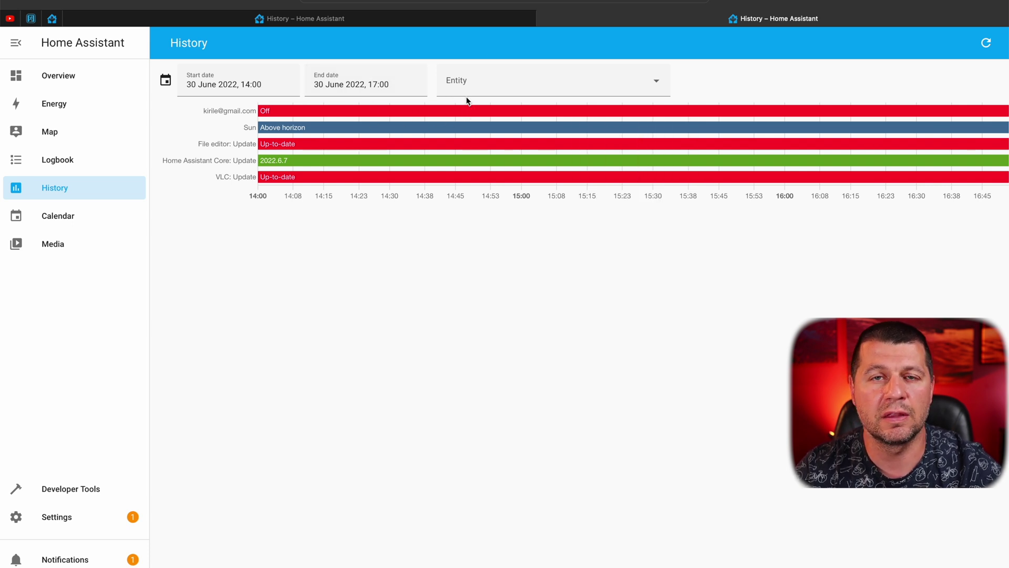
# Return to the first instance's History page and add the A button and B button entities to the chart
pyautogui.click(392, 17)
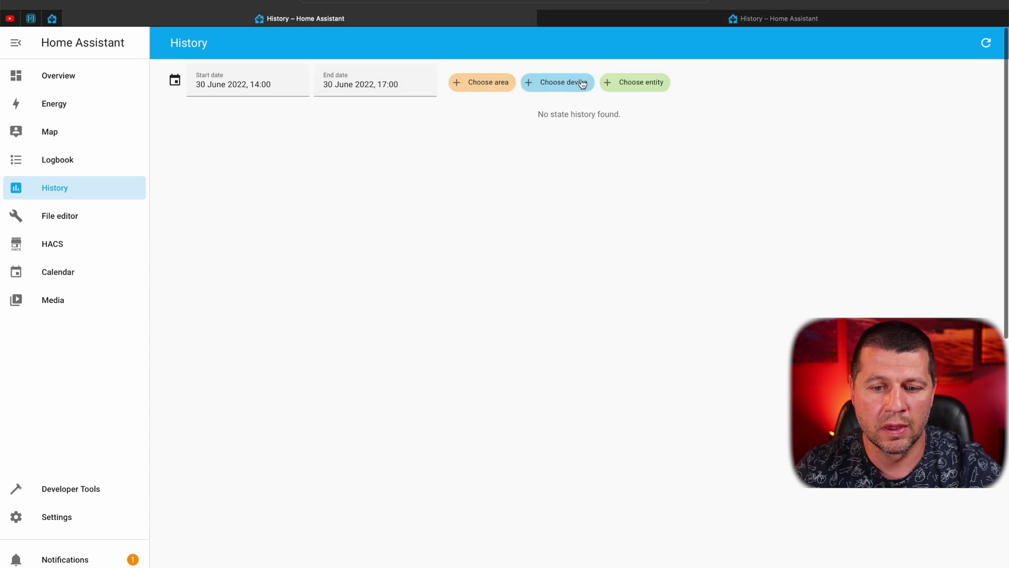
pyautogui.click(630, 83)
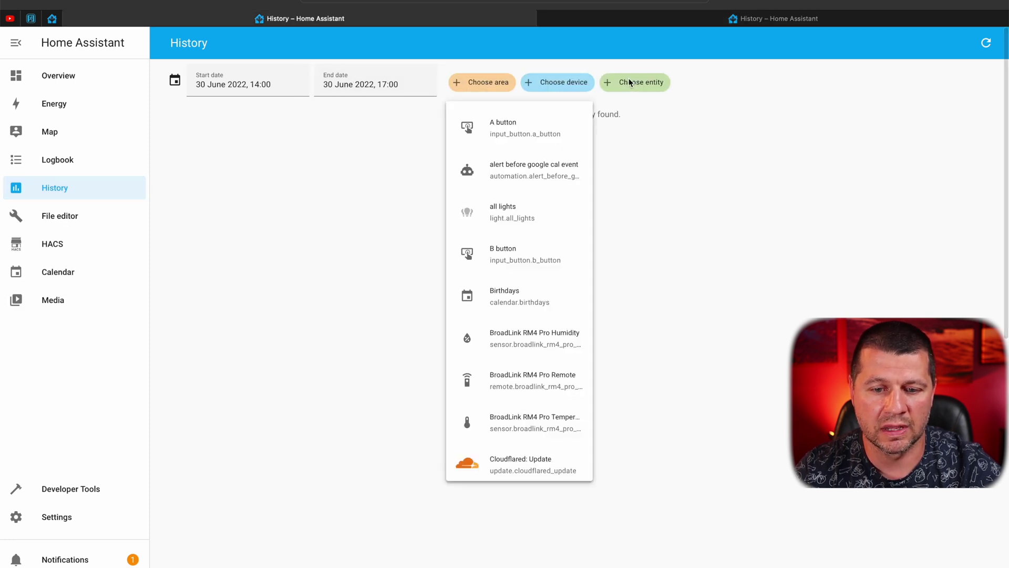
pyautogui.click(537, 131)
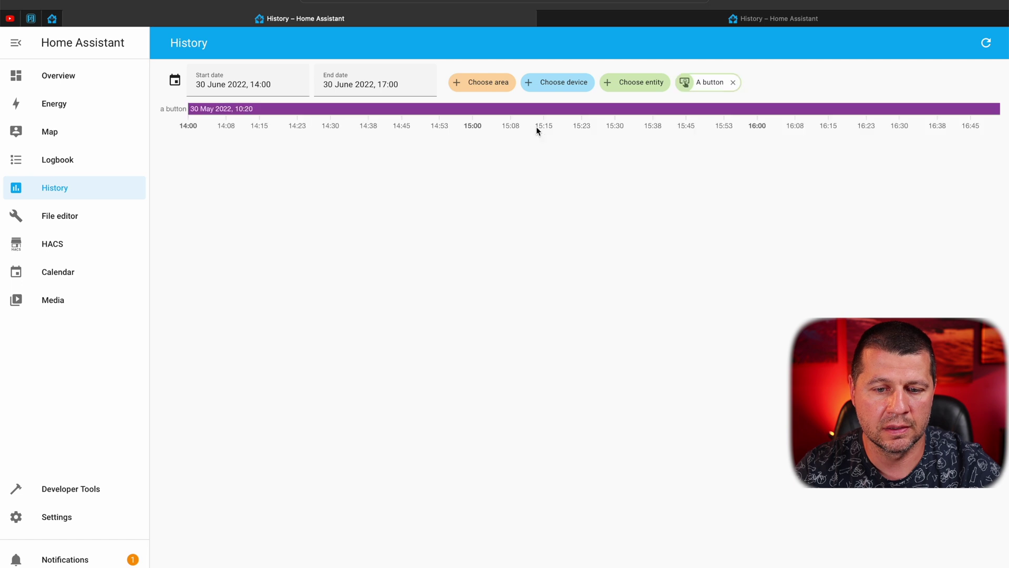
pyautogui.click(632, 84)
pyautogui.click(529, 262)
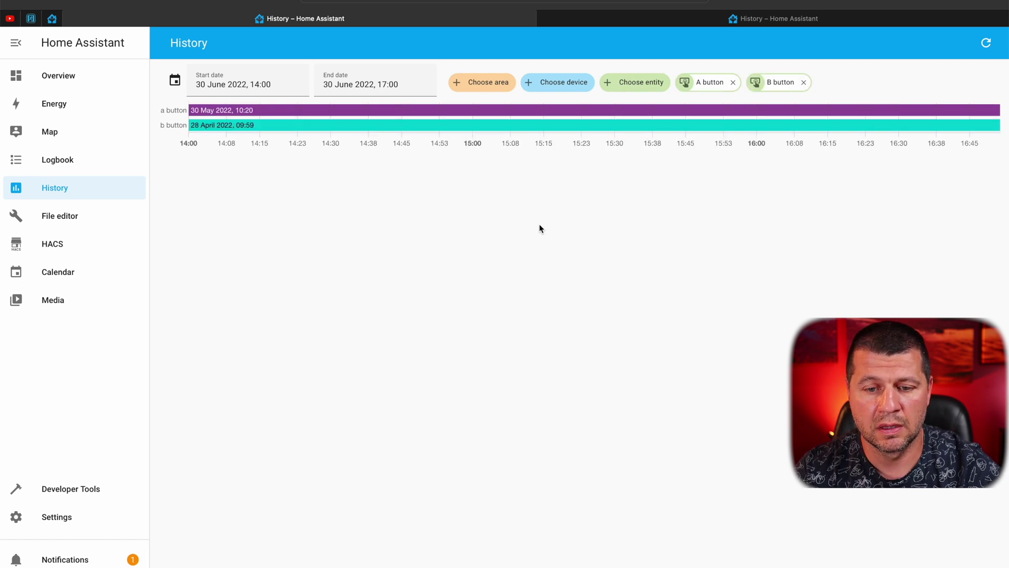
# Examine which areas and devices can be chosen for the history chart without adding any
pyautogui.click(498, 89)
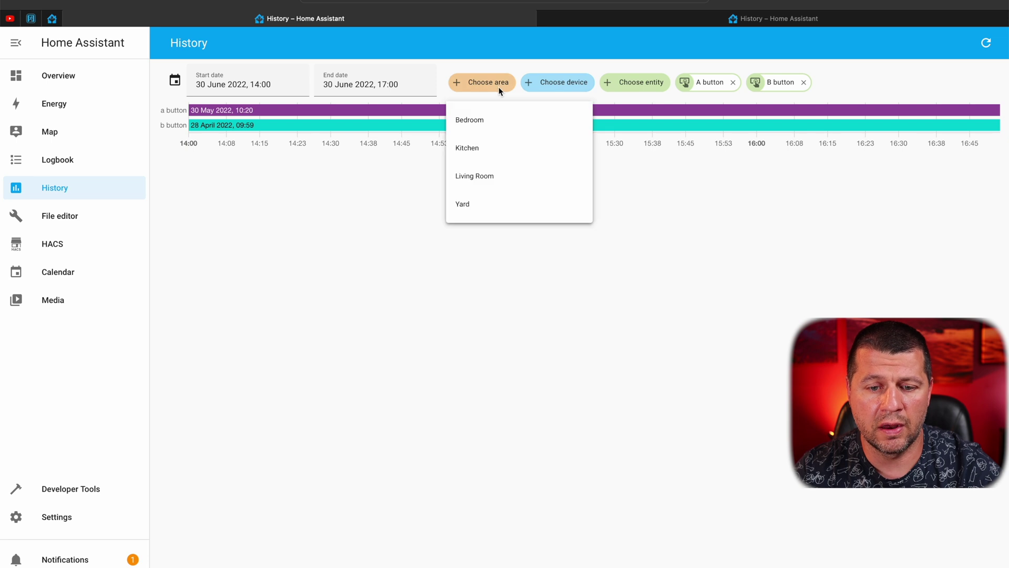
pyautogui.click(559, 84)
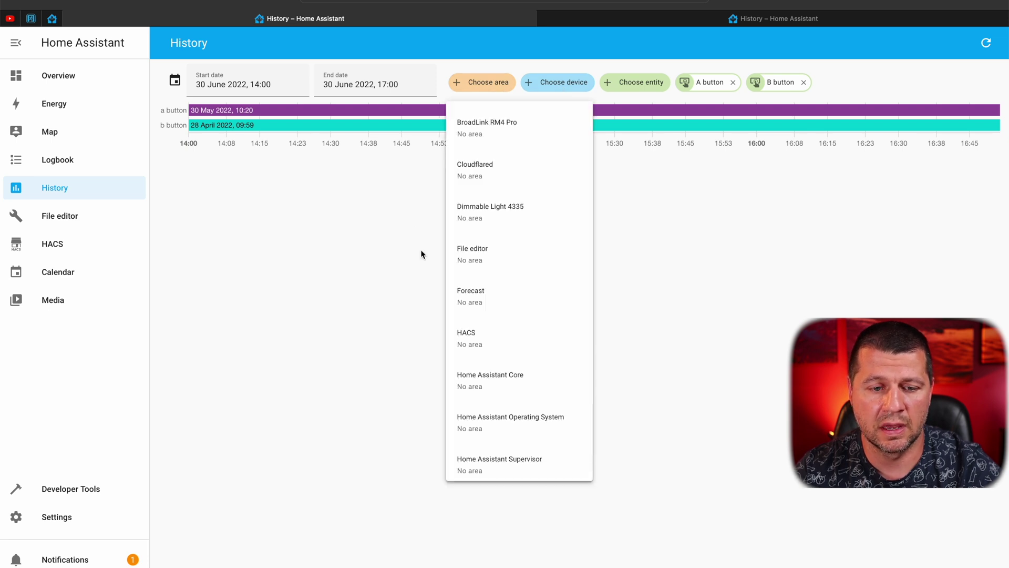
pyautogui.click(300, 244)
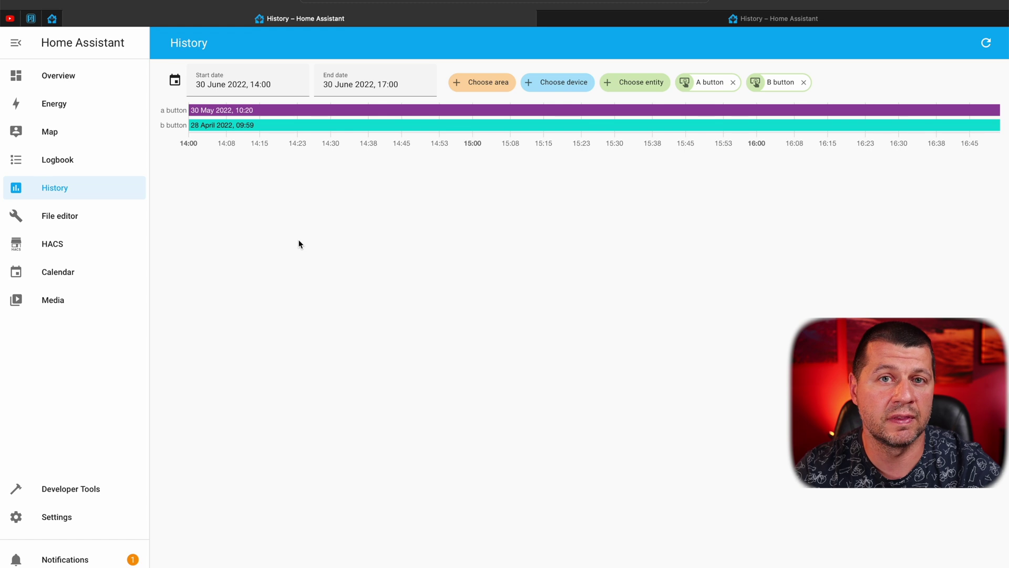
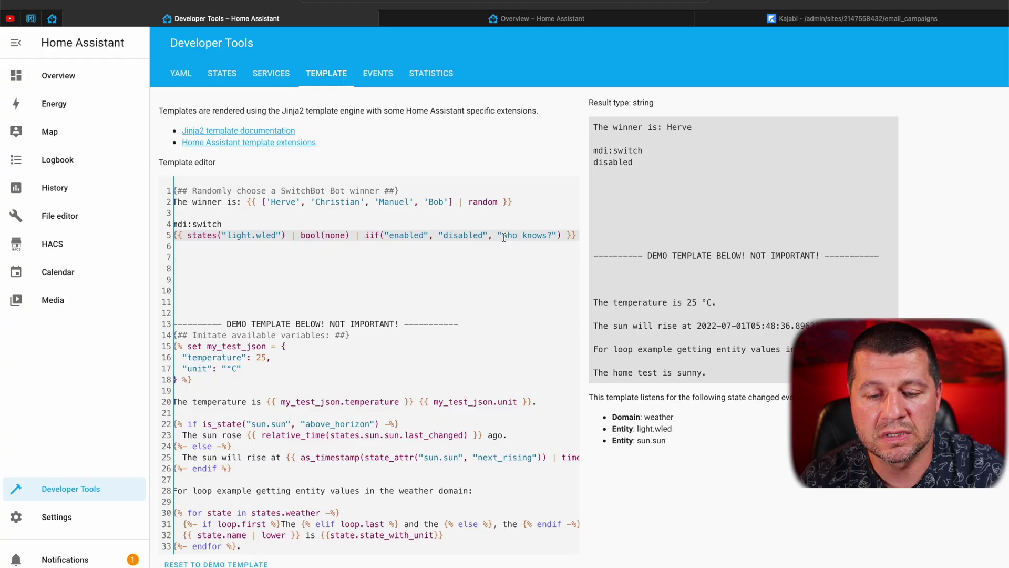
# Open another Overview tab, turn on the WLED light on the dashboard, and return to the template editor to check the result
pyautogui.rightClick(67, 80)
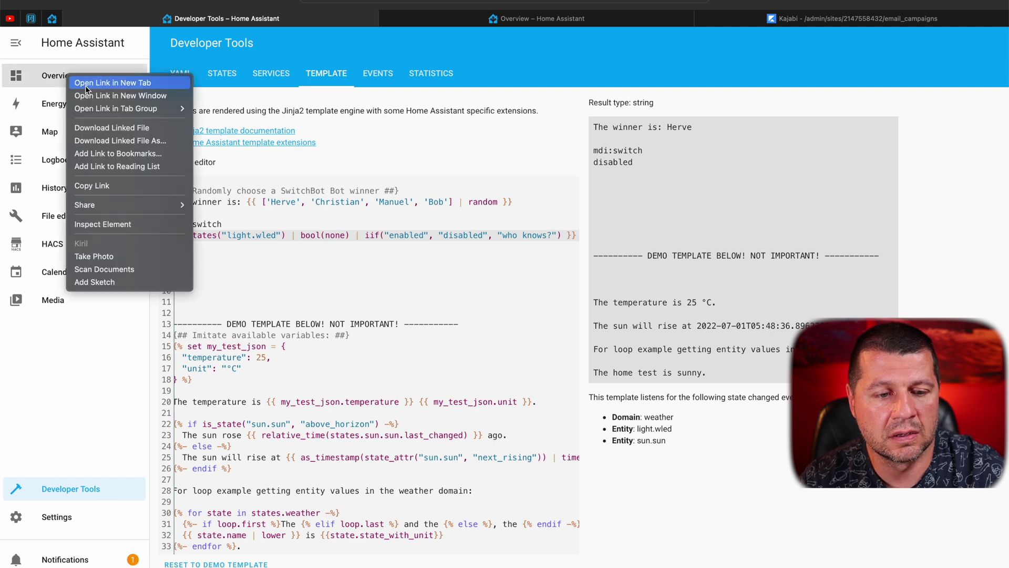
pyautogui.click(92, 83)
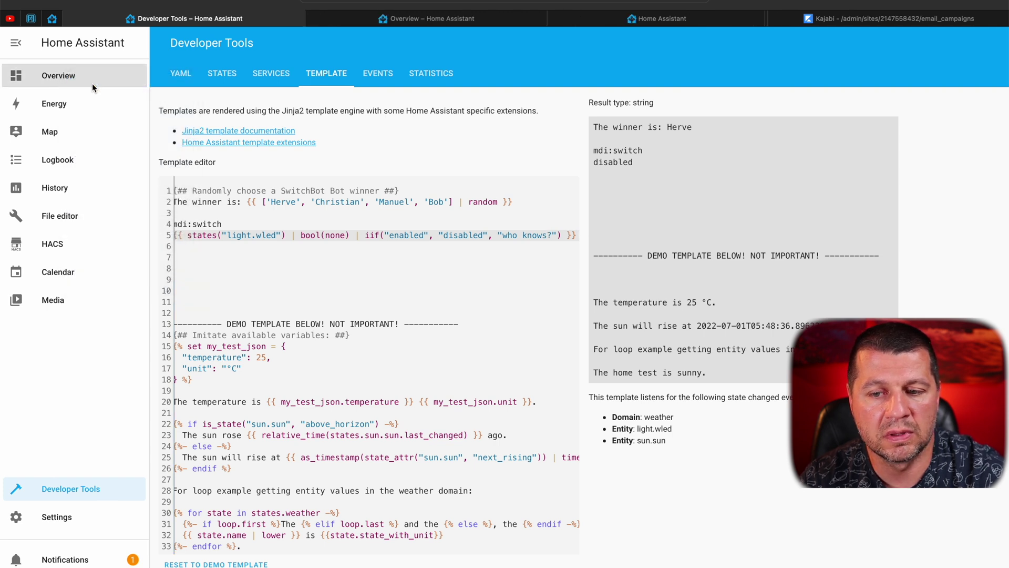
pyautogui.click(415, 14)
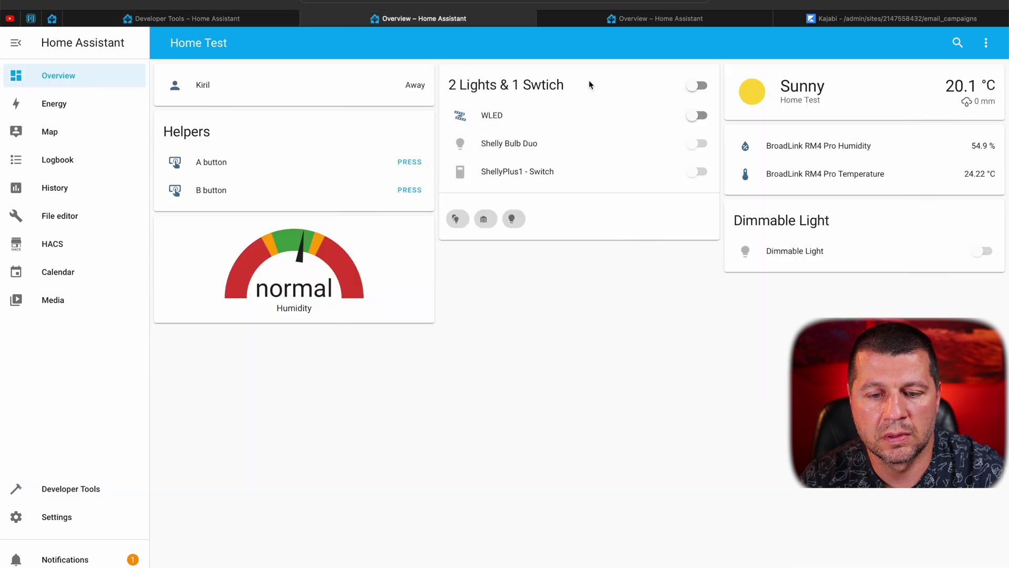
pyautogui.click(697, 115)
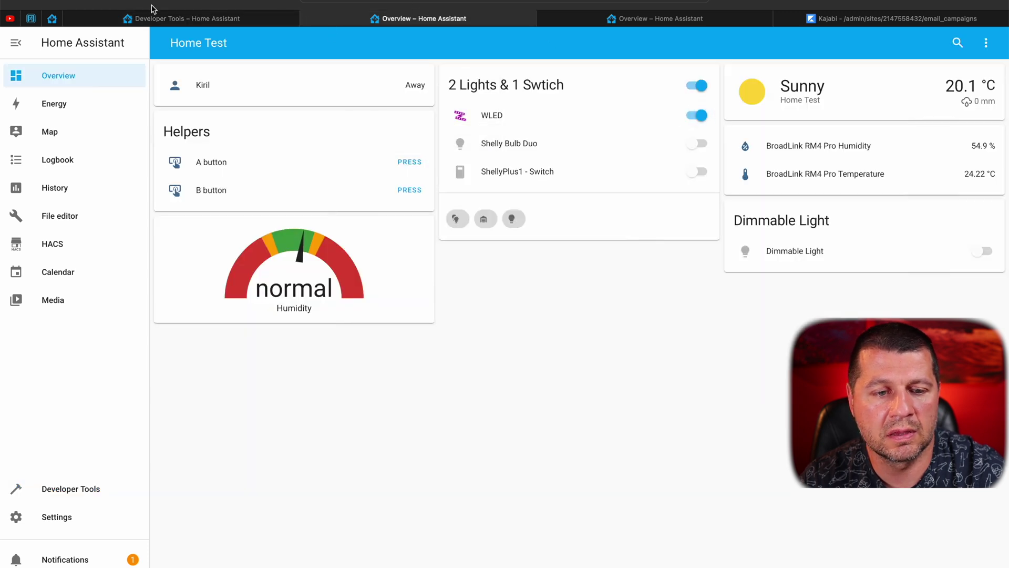
pyautogui.click(155, 15)
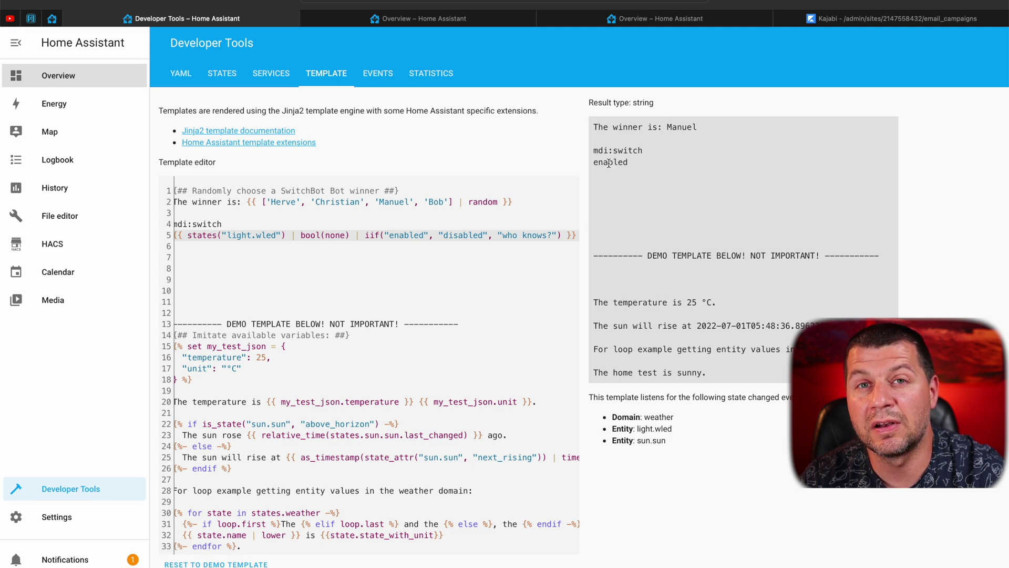
# Open the Developer Tools entity states in the spare Overview tab and choose the WLED light as the entity for Set State
pyautogui.click(588, 19)
pyautogui.click(64, 490)
pyautogui.click(210, 75)
pyautogui.click(244, 147)
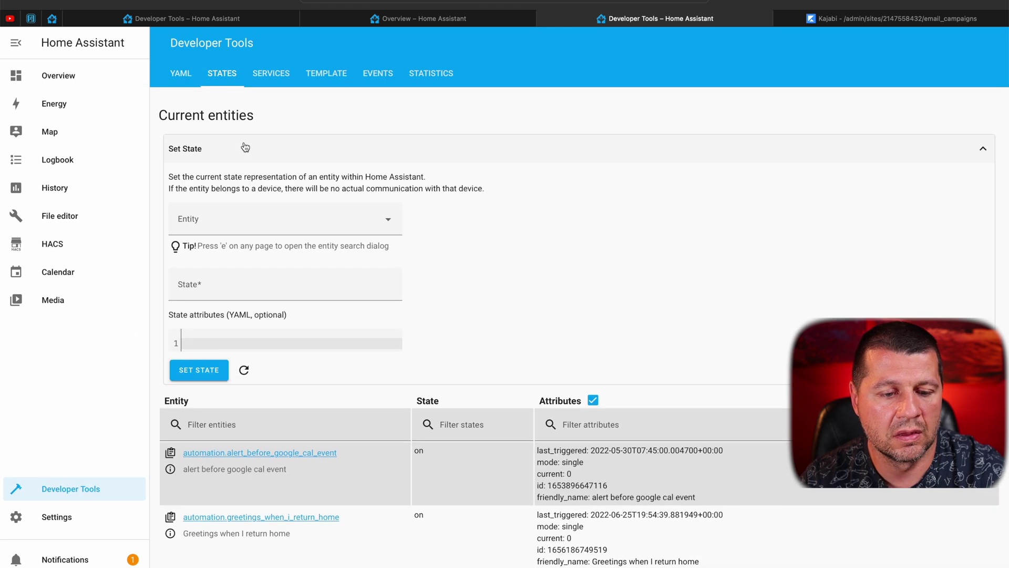
pyautogui.click(235, 210)
pyautogui.write('light')
pyautogui.write('.wl')
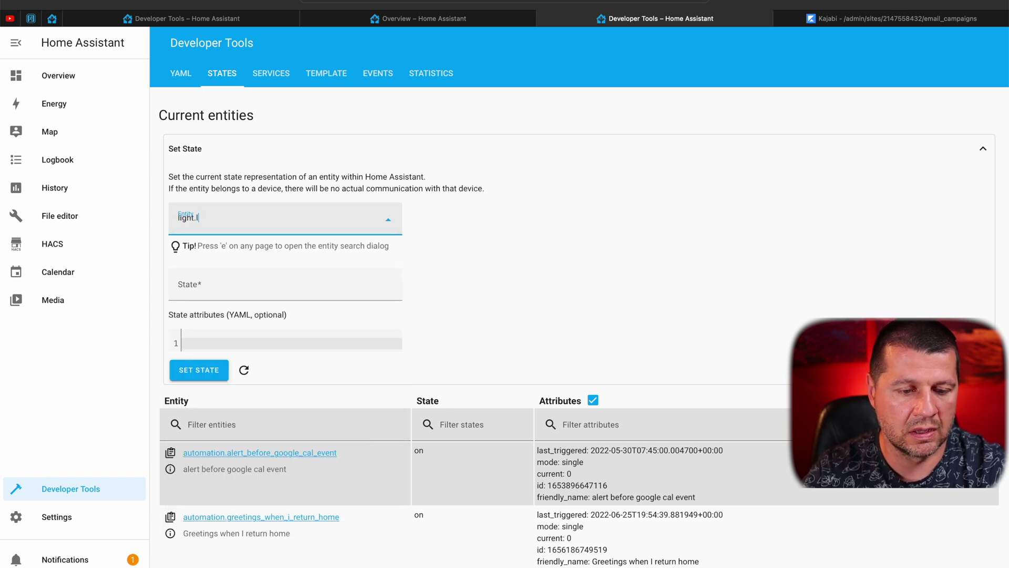
pyautogui.click(237, 256)
# Set the WLED light's state to "offline" and return to the template editor to check the rendered result
pyautogui.doubleClick(216, 287)
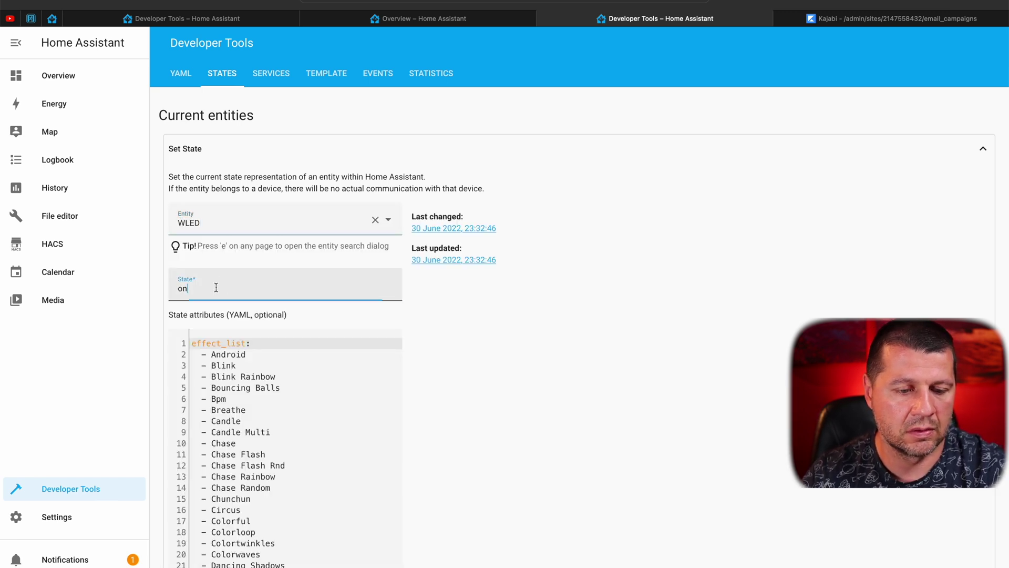
pyautogui.write('offline')
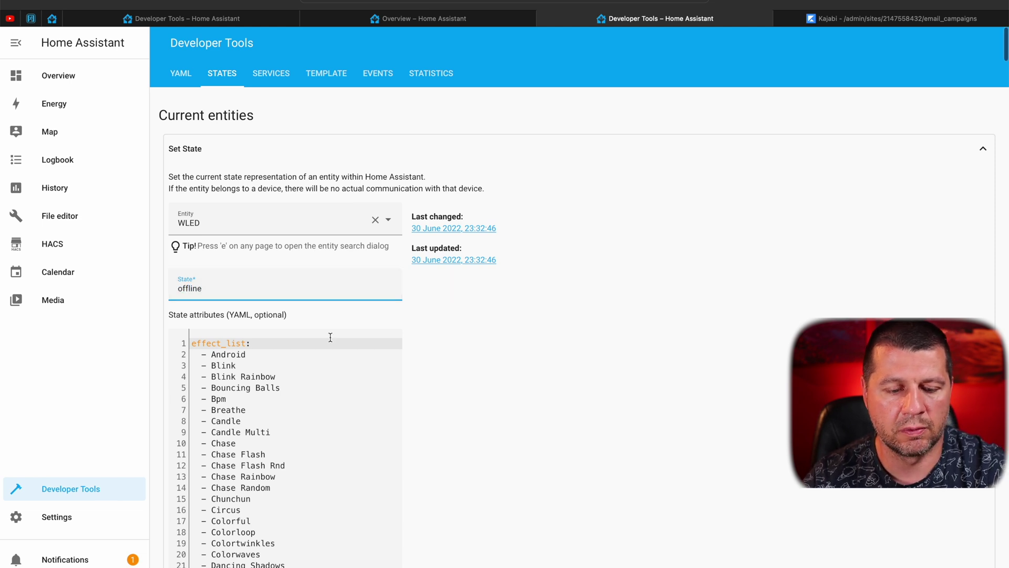
pyautogui.scroll(-20, 330, 337)
pyautogui.scroll(5, 330, 337)
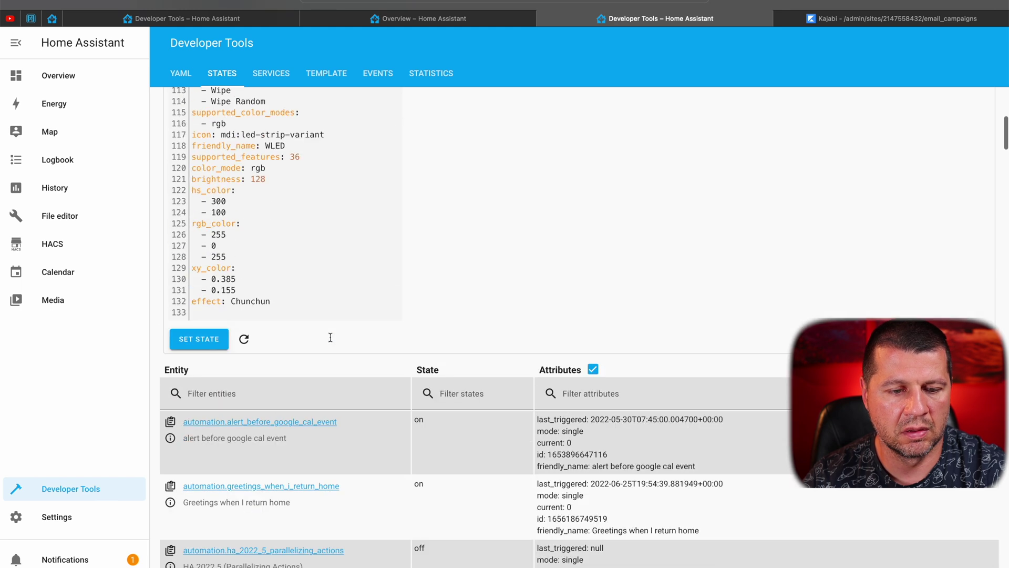
pyautogui.click(184, 409)
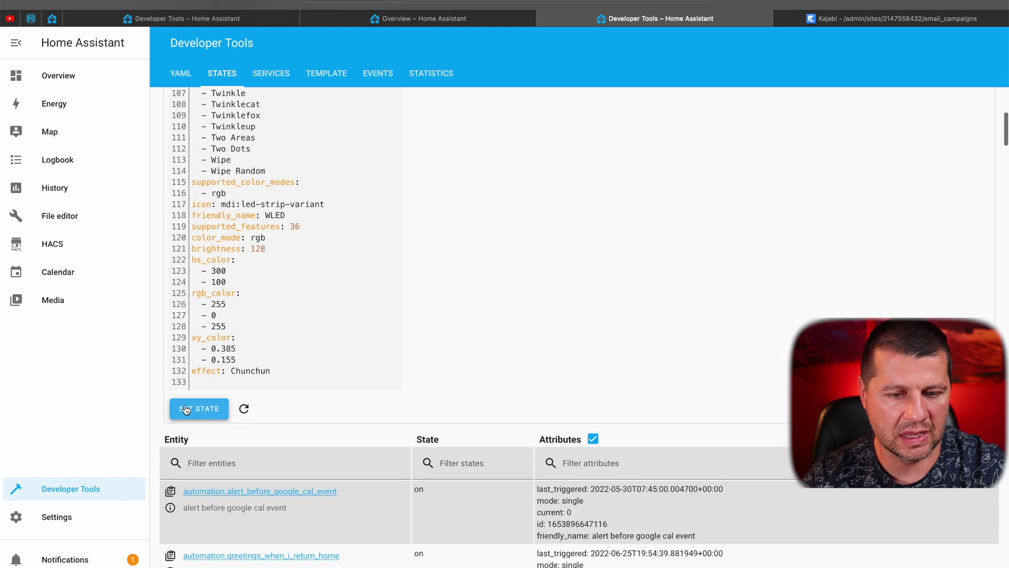
pyautogui.click(197, 21)
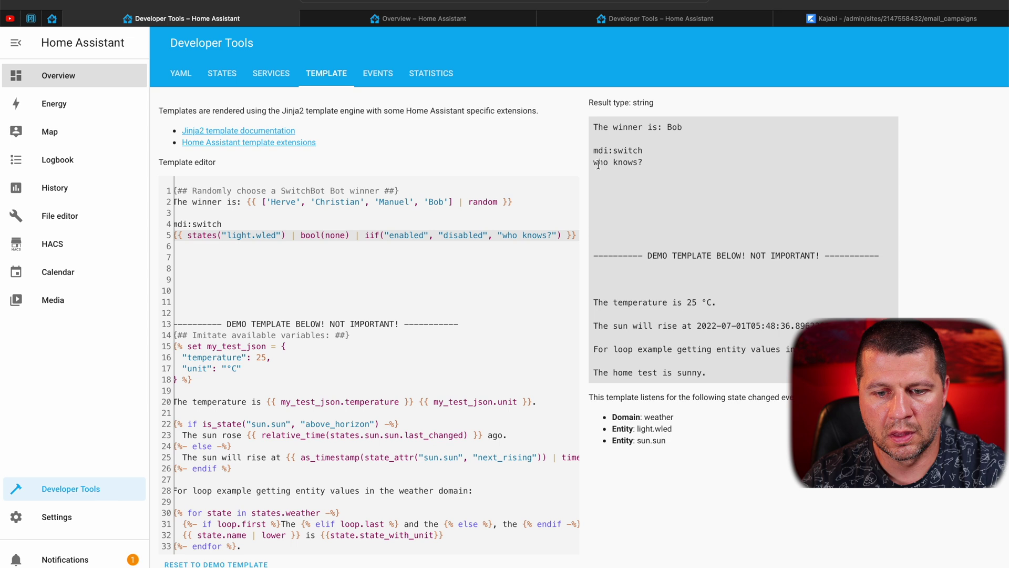